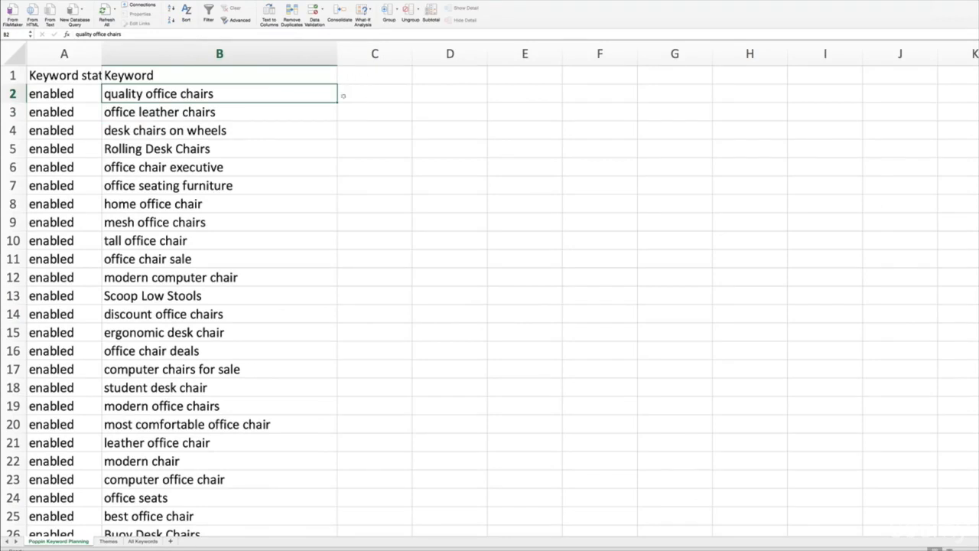
- Handwrite an underlined red "THEMES" heading numbered 1 beside the keyword list, with arrows to "relevancy", "Human" and "Google"
mouse_move(346, 89)
mouse_down()
mouse_move(347, 110)
mouse_move(364, 89)
mouse_move(357, 112)
mouse_move(417, 101)
mouse_up()
mouse_move(397, 92)
mouse_down()
mouse_move(417, 92)
mouse_move(421, 109)
mouse_up()
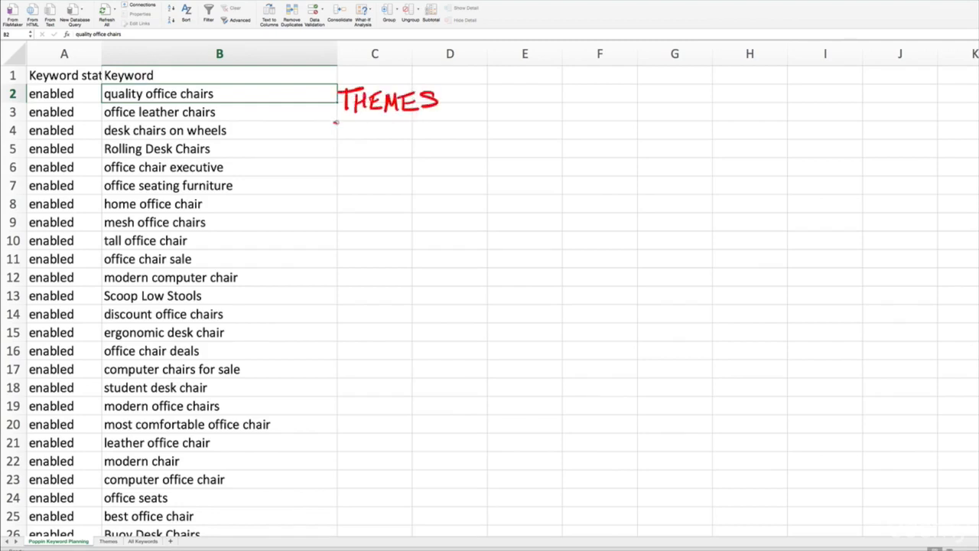
mouse_move(334, 121)
mouse_down()
mouse_move(452, 125)
mouse_move(466, 105)
mouse_move(525, 115)
mouse_move(606, 107)
mouse_move(610, 132)
mouse_up()
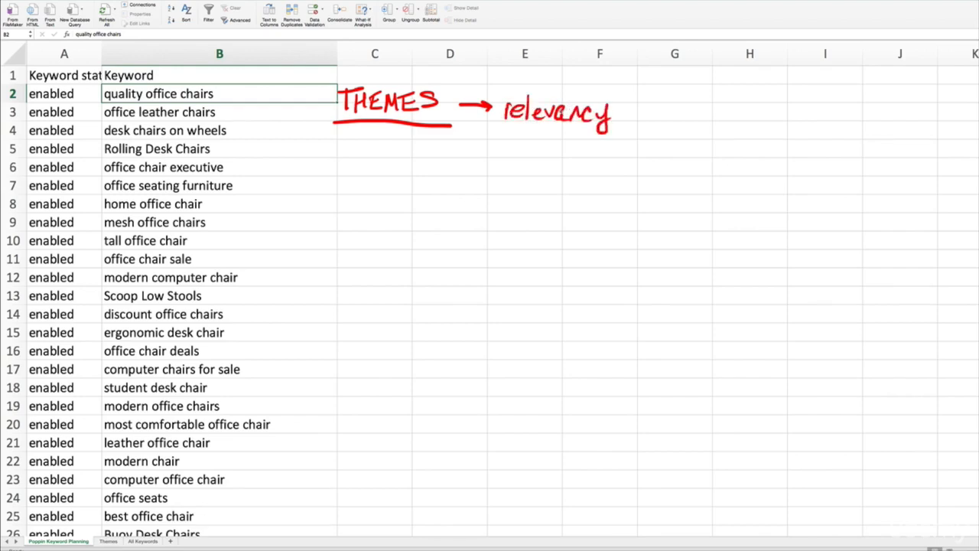
mouse_move(521, 131)
mouse_down()
mouse_move(485, 160)
mouse_move(499, 168)
mouse_move(453, 197)
mouse_move(464, 183)
mouse_up()
mouse_move(467, 166)
mouse_down()
mouse_move(465, 196)
mouse_move(490, 187)
mouse_move(540, 196)
mouse_up()
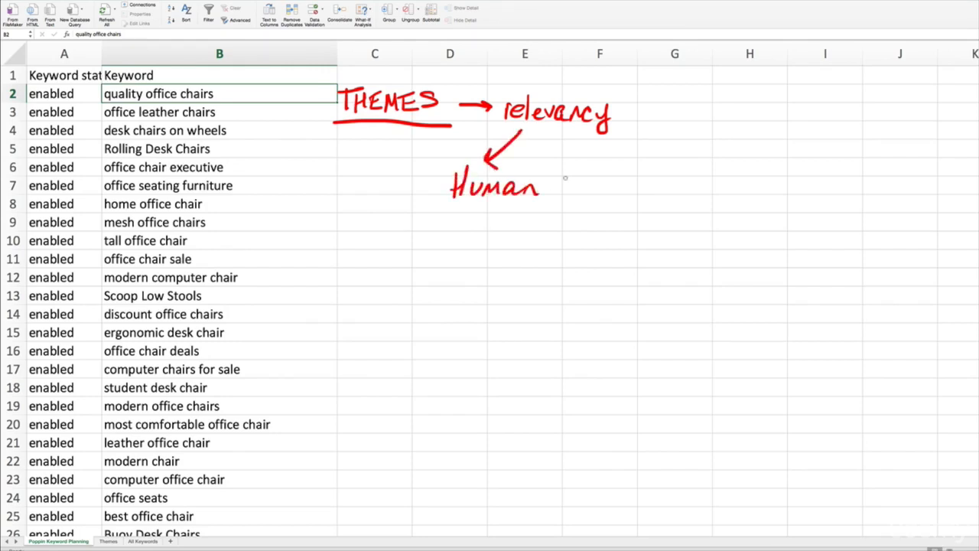
mouse_move(561, 136)
mouse_down()
mouse_move(604, 175)
mouse_move(584, 176)
mouse_move(596, 201)
mouse_move(623, 201)
mouse_move(629, 221)
mouse_move(647, 199)
mouse_move(675, 205)
mouse_up()
click(542, 193)
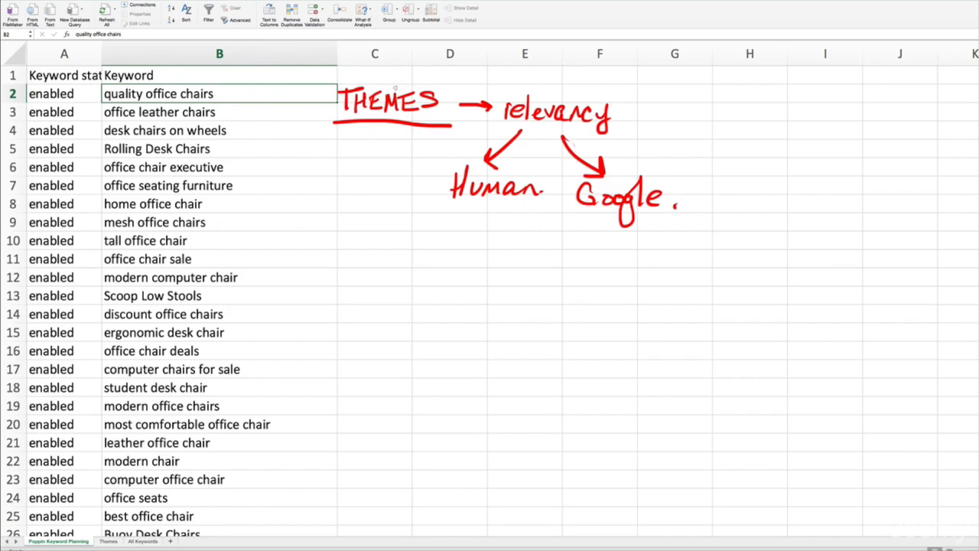
mouse_move(307, 95)
mouse_down()
mouse_move(306, 127)
mouse_move(306, 95)
mouse_up()
click(313, 124)
drag(289, 130, 331, 121)
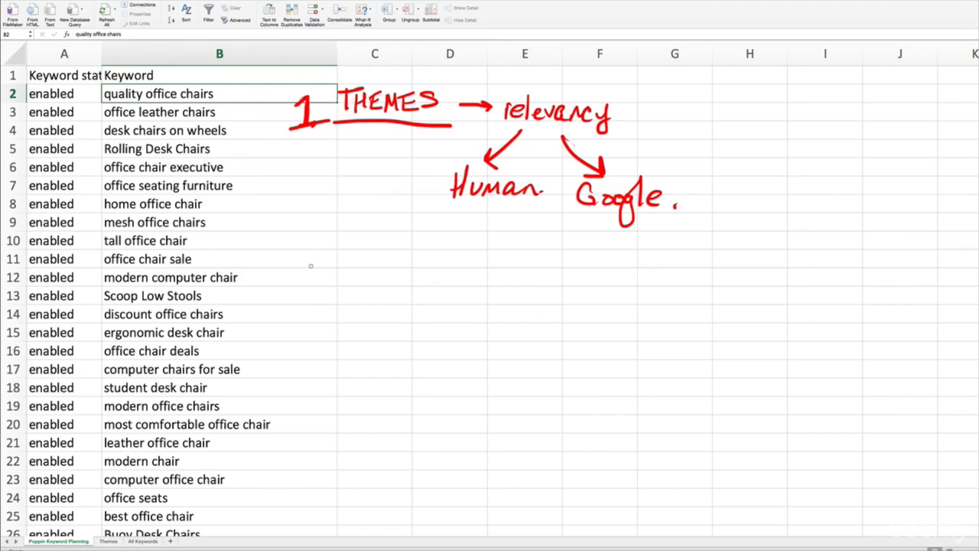
- Handwrite an underlined second point, "Buyer Funnel", with an arrow leading to "Bid/Budget"
drag(311, 265, 346, 283)
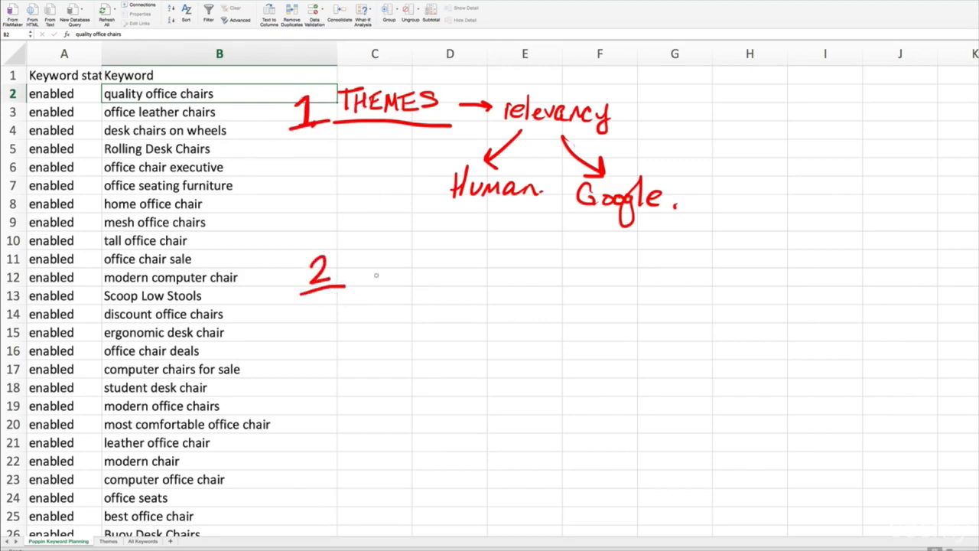
mouse_move(360, 266)
mouse_down()
mouse_move(373, 272)
mouse_move(349, 289)
mouse_move(388, 280)
mouse_move(395, 309)
mouse_up()
mouse_move(406, 275)
mouse_down()
mouse_move(461, 261)
mouse_move(488, 289)
mouse_move(508, 280)
mouse_move(519, 288)
mouse_up()
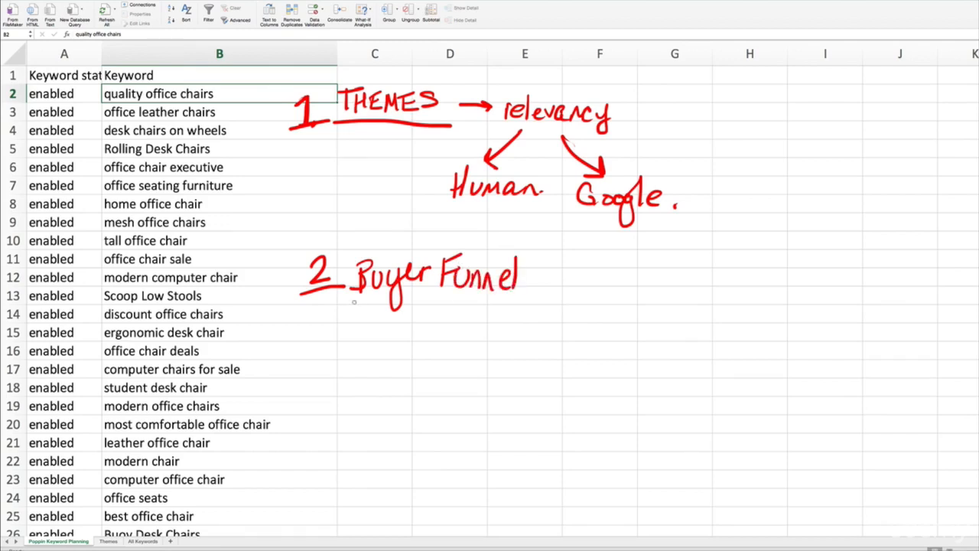
drag(354, 302, 505, 315)
mouse_move(541, 279)
mouse_down()
mouse_move(598, 290)
mouse_move(601, 280)
mouse_move(597, 290)
mouse_up()
drag(612, 281, 612, 291)
drag(612, 272, 627, 268)
drag(648, 257, 632, 301)
mouse_move(668, 272)
mouse_down()
mouse_move(667, 294)
mouse_move(711, 290)
mouse_move(716, 315)
mouse_move(761, 284)
mouse_up()
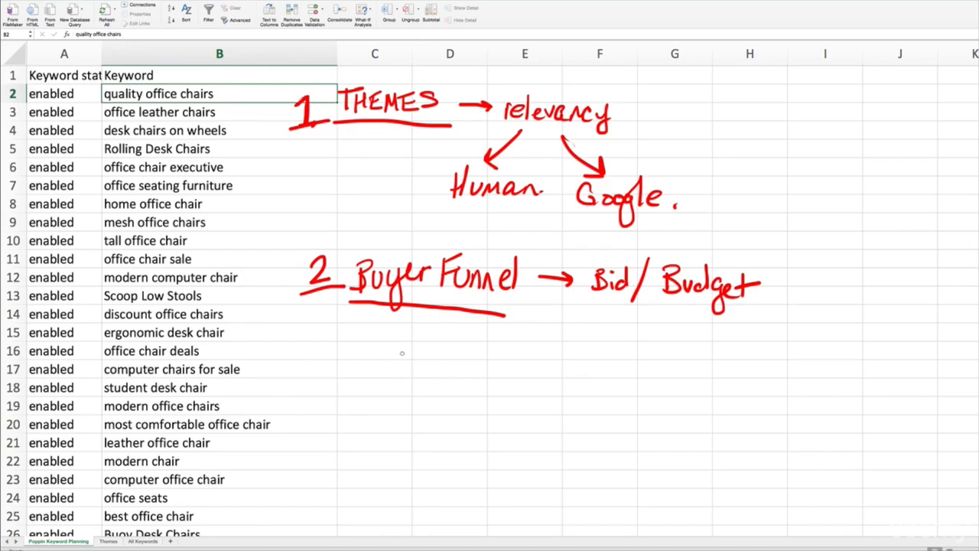
- Handwrite an underlined third point, "Match Types", with an arrow leading to "Control"
mouse_move(318, 358)
mouse_down()
mouse_move(334, 354)
mouse_move(314, 375)
mouse_up()
click(335, 373)
mouse_move(357, 355)
mouse_down()
mouse_move(357, 380)
mouse_move(373, 350)
mouse_move(376, 376)
mouse_move(406, 367)
mouse_move(429, 378)
mouse_move(459, 350)
mouse_up()
mouse_move(447, 353)
mouse_down()
mouse_move(450, 378)
mouse_move(464, 363)
mouse_move(451, 389)
mouse_move(472, 396)
mouse_move(474, 378)
mouse_up()
mouse_move(486, 373)
mouse_down()
mouse_move(582, 383)
mouse_move(593, 374)
mouse_up()
mouse_move(598, 383)
mouse_down()
mouse_move(603, 371)
mouse_move(606, 384)
mouse_up()
mouse_move(611, 359)
mouse_down()
mouse_move(610, 384)
mouse_move(626, 375)
mouse_up()
drag(634, 373, 645, 388)
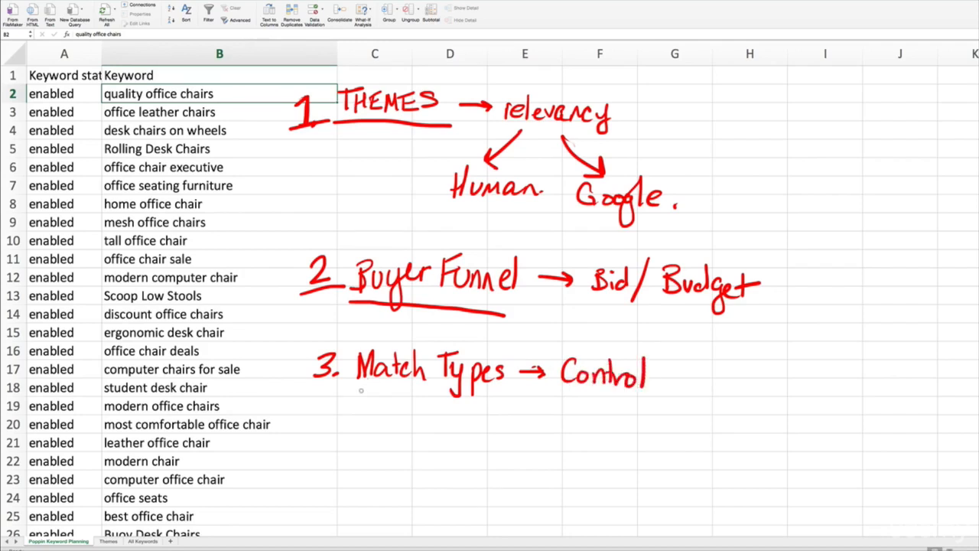
drag(344, 385, 510, 406)
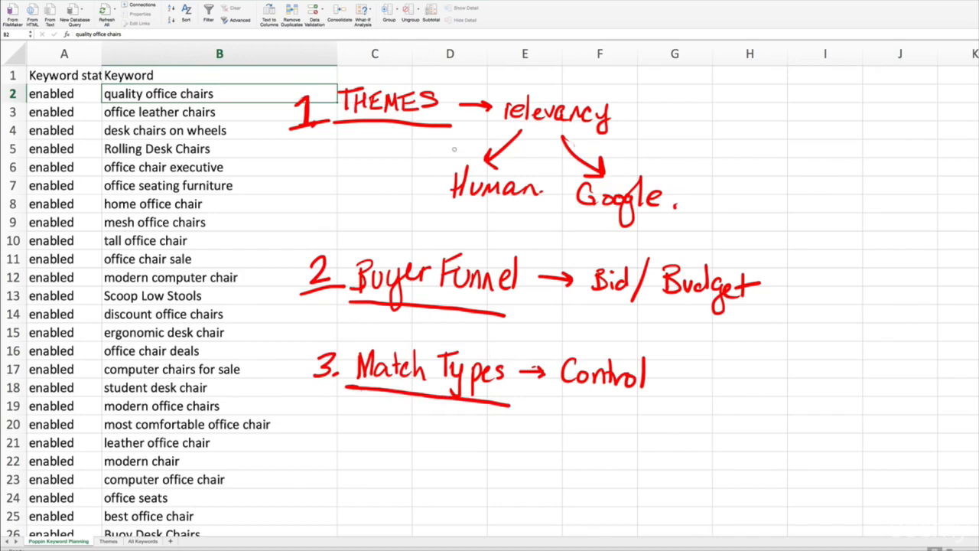
- Mark the three numbered points with arrows and underline "Bid/Budget", finishing by clearing all annotations from the sheet
mouse_move(375, 189)
mouse_down()
mouse_move(385, 147)
mouse_move(398, 158)
mouse_up()
mouse_move(406, 202)
mouse_down()
mouse_move(418, 252)
mouse_move(427, 234)
mouse_up()
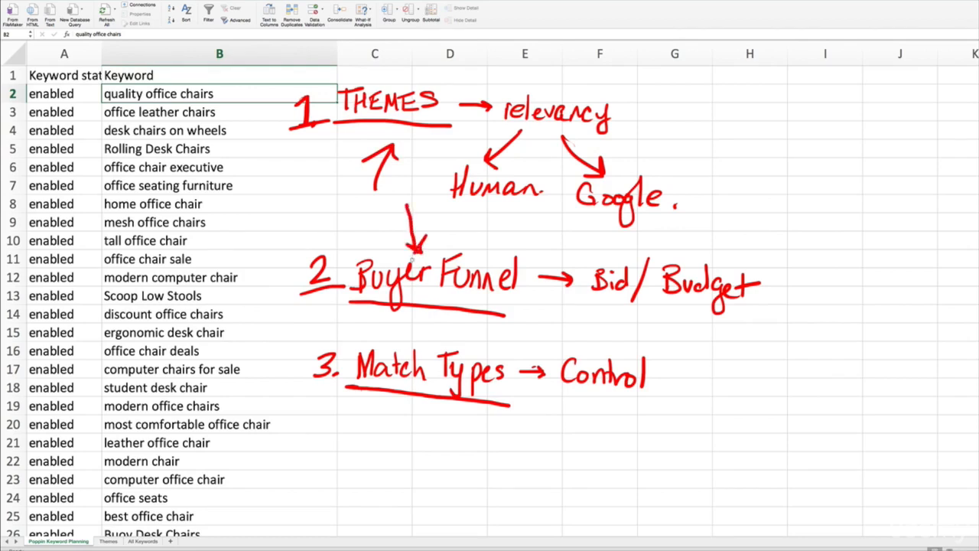
mouse_move(365, 437)
mouse_down()
mouse_move(421, 409)
mouse_move(415, 422)
mouse_move(422, 404)
mouse_up()
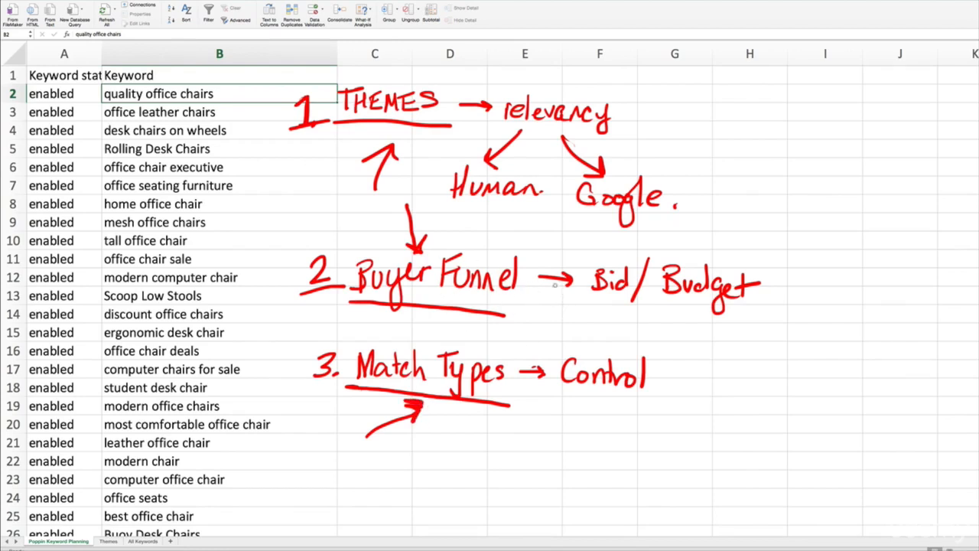
drag(557, 314, 739, 326)
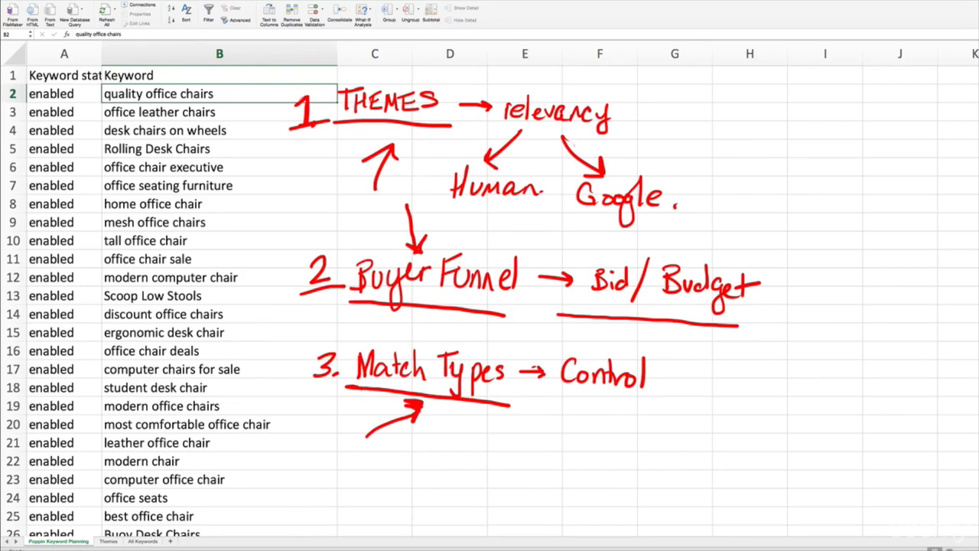
key(Escape)
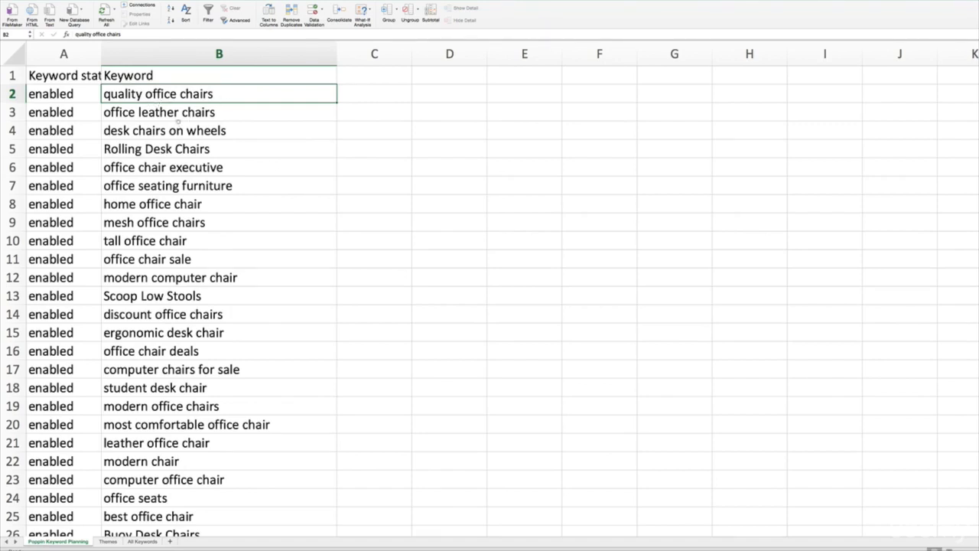
- Underline "office chairs" in the first keyword in red and handwrite "THEMES" as a heading over column C
drag(147, 99, 213, 99)
mouse_move(345, 73)
mouse_down()
mouse_move(342, 89)
mouse_move(358, 78)
mouse_up()
mouse_move(363, 74)
mouse_down()
mouse_move(363, 83)
mouse_move(369, 73)
mouse_up()
drag(363, 79, 381, 73)
drag(381, 74, 385, 85)
drag(384, 86, 391, 73)
drag(384, 79, 393, 86)
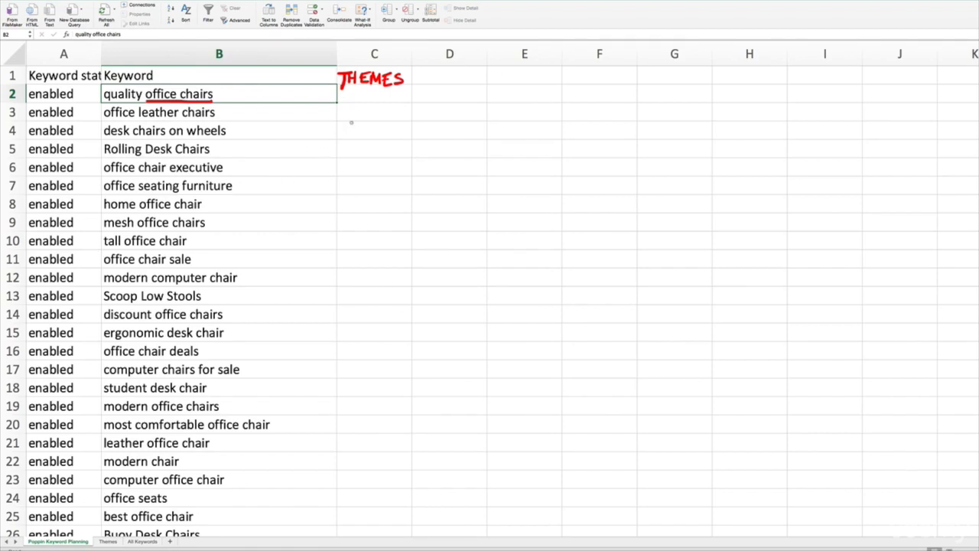
- Handwrite each keyword's theme in green beside its row, including Quality, leather, wheels, Rolling, executive and furniture
drag(350, 90, 360, 104)
mouse_move(364, 90)
mouse_down()
mouse_move(385, 98)
mouse_move(403, 87)
mouse_move(419, 92)
mouse_move(412, 98)
mouse_up()
drag(419, 89, 415, 111)
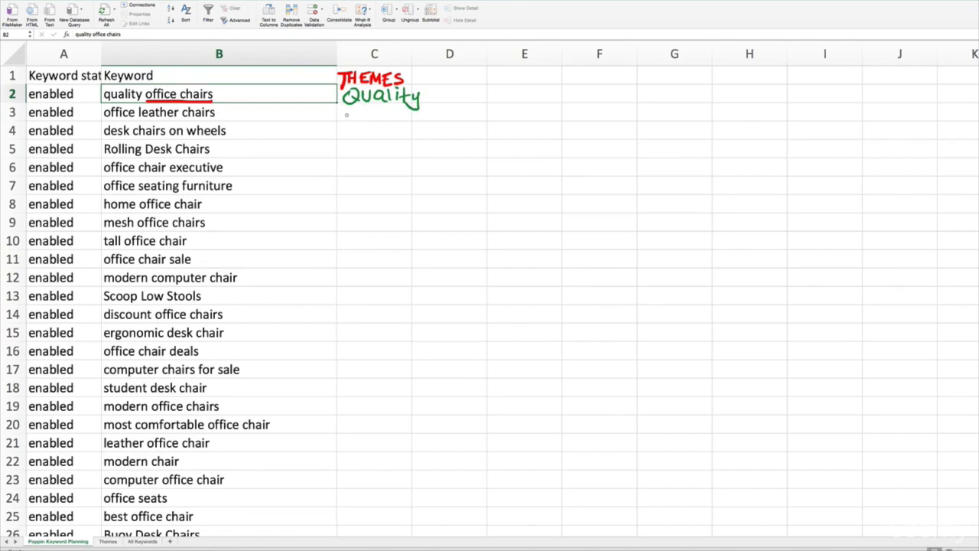
drag(347, 115, 405, 112)
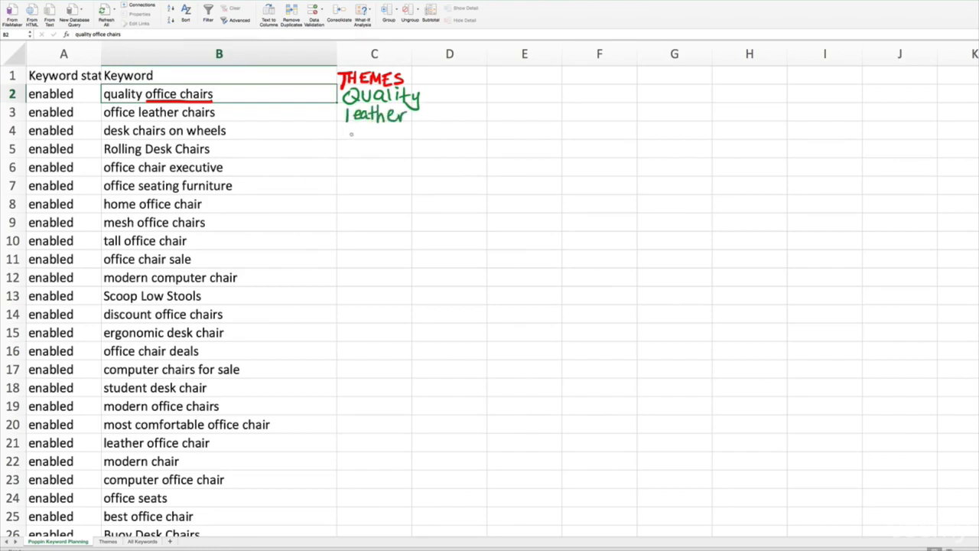
mouse_move(348, 131)
mouse_down()
mouse_move(417, 130)
mouse_move(359, 147)
mouse_move(398, 151)
mouse_move(401, 174)
mouse_move(359, 170)
mouse_move(435, 169)
mouse_up()
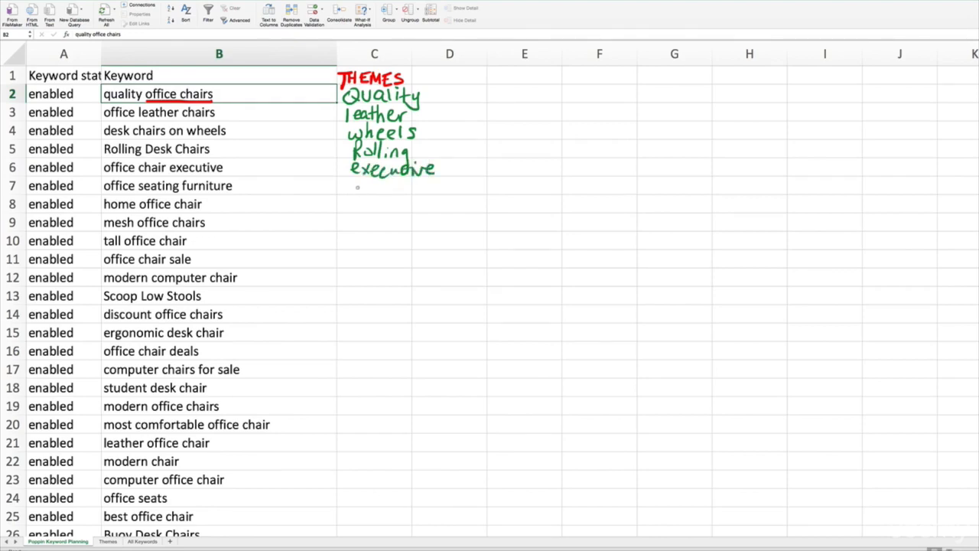
drag(357, 187, 425, 187)
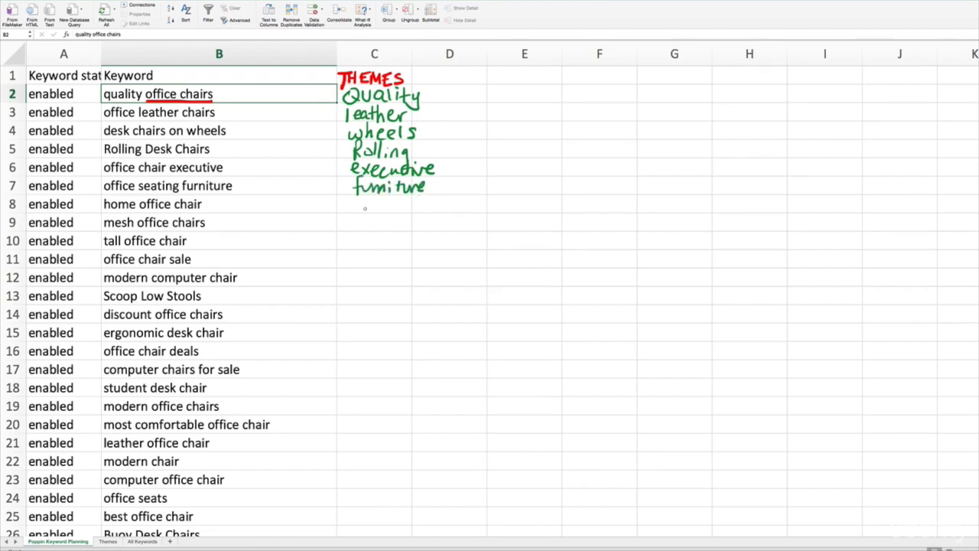
mouse_move(362, 197)
mouse_down()
mouse_move(363, 214)
mouse_move(408, 211)
mouse_up()
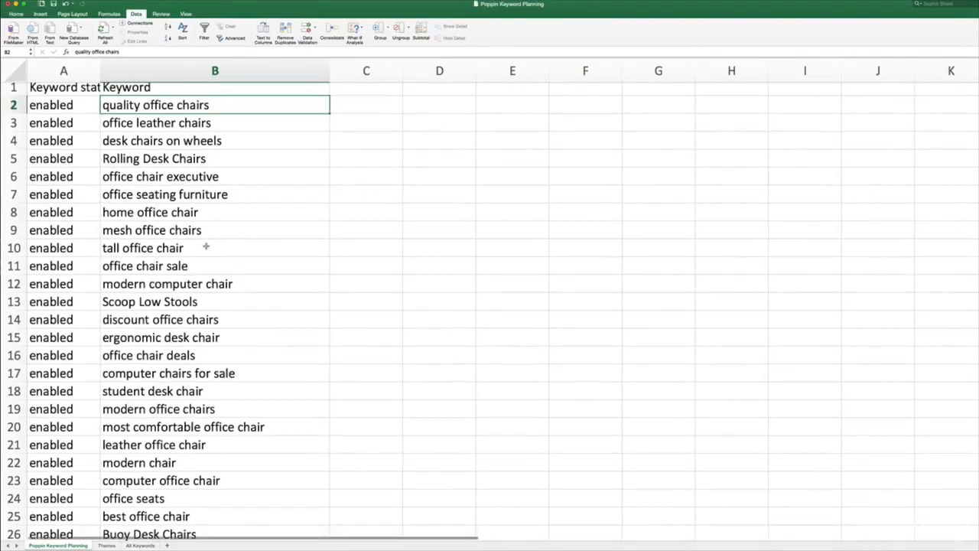
- Examine the keywords in rows 15 to 21 for theme words such as ergonomic, computer, student, comfortable and leather
scroll(209, 240, down, 1)
scroll(205, 246, down, 1)
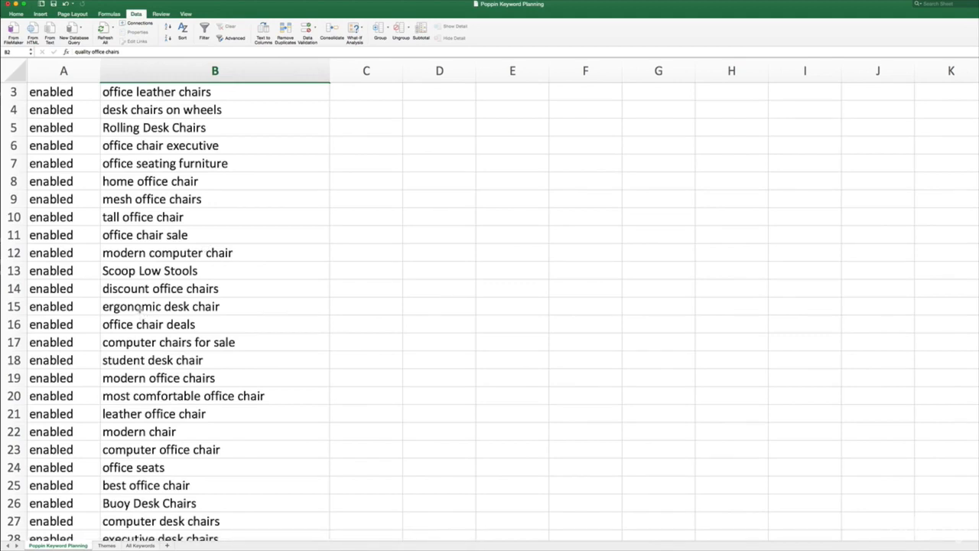
click(137, 309)
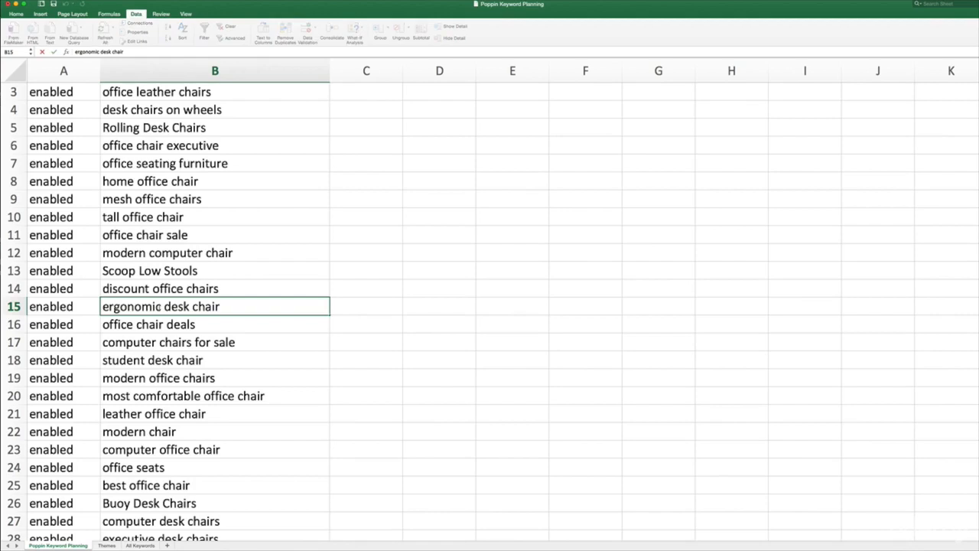
double_click(102, 309)
scroll(166, 337, down, 1)
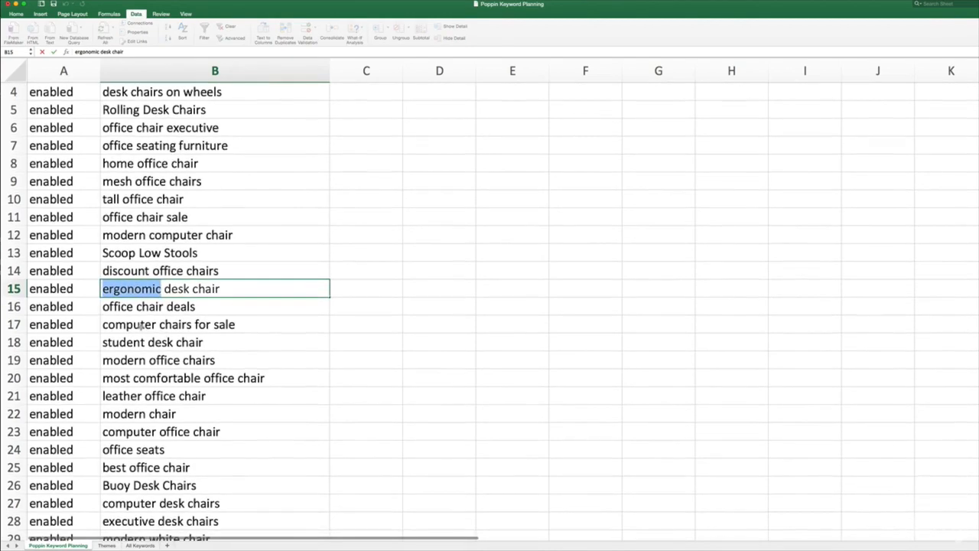
click(158, 327)
drag(156, 326, 103, 326)
click(140, 339)
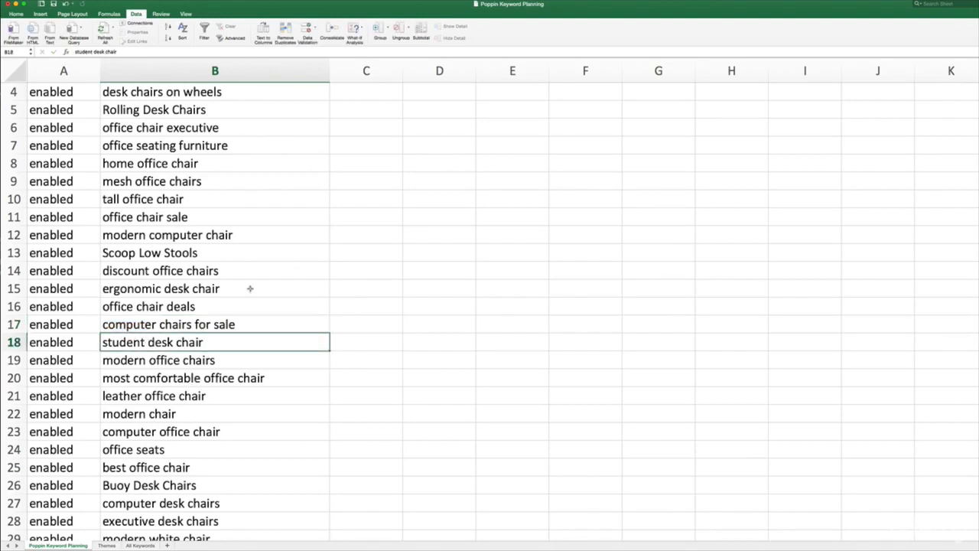
double_click(170, 378)
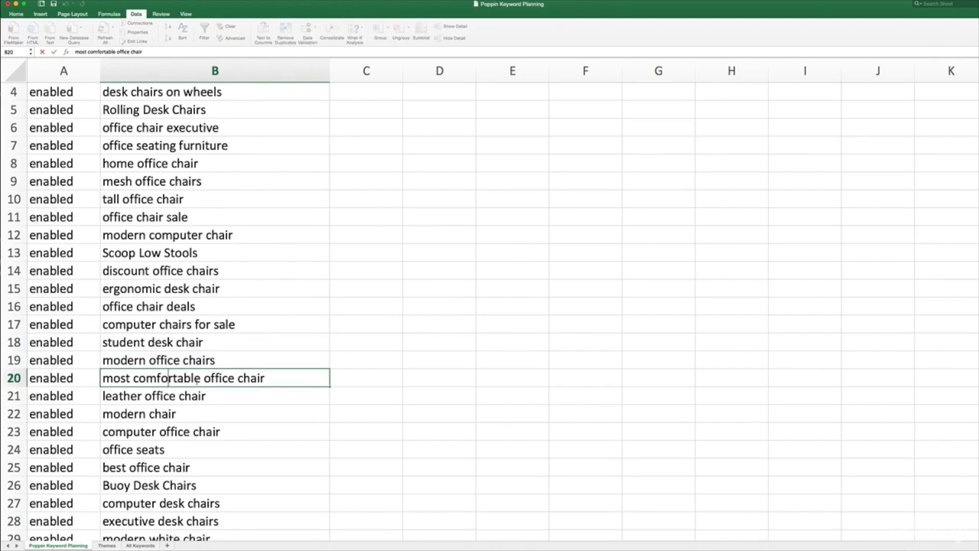
drag(200, 378, 133, 378)
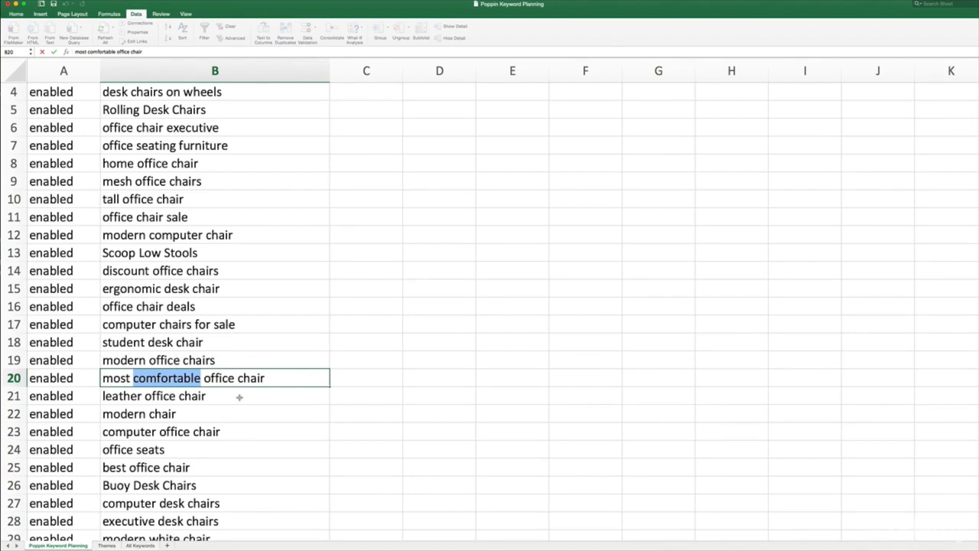
click(207, 397)
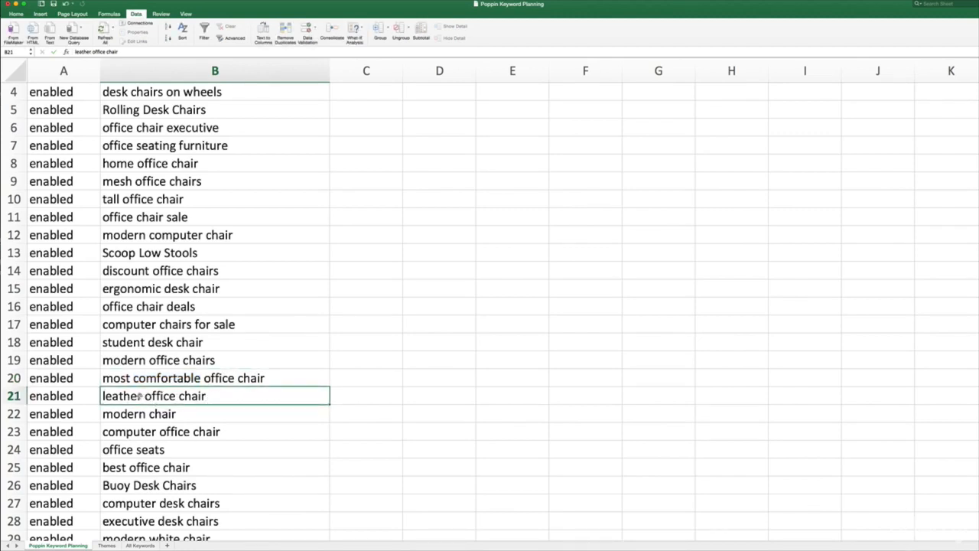
scroll(213, 301, up, 3)
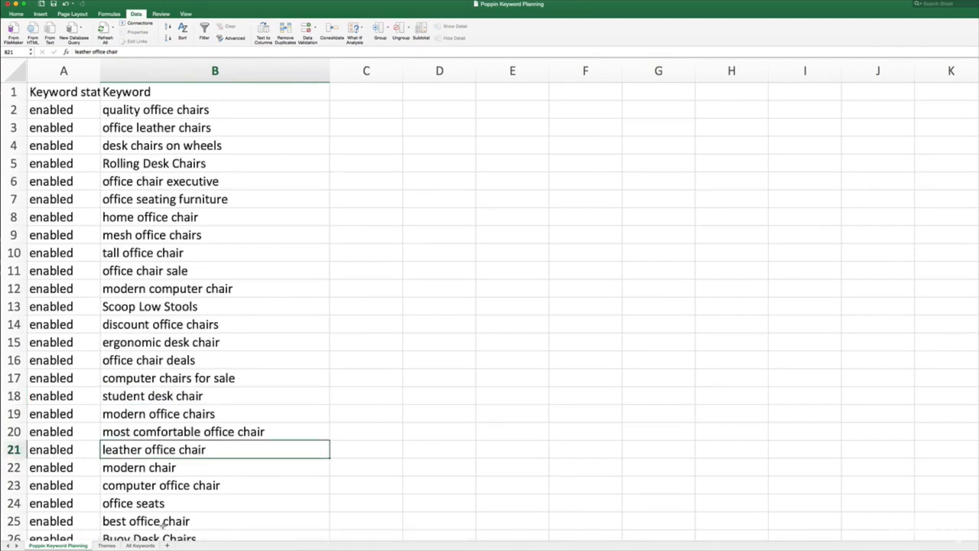
- Open the Themes sheet at a readable size and review the listed themes from Rolling down to Executive
click(105, 546)
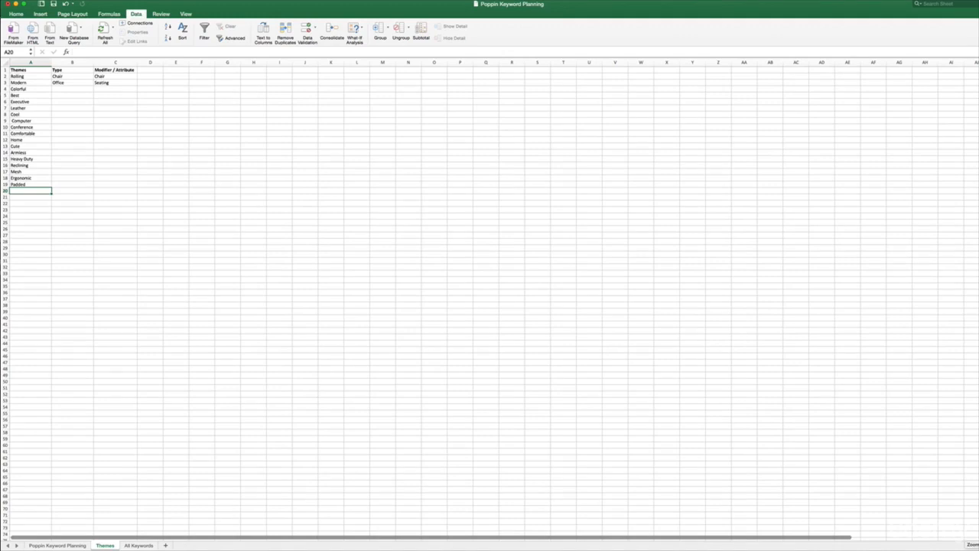
scroll(490, 299, up, 10)
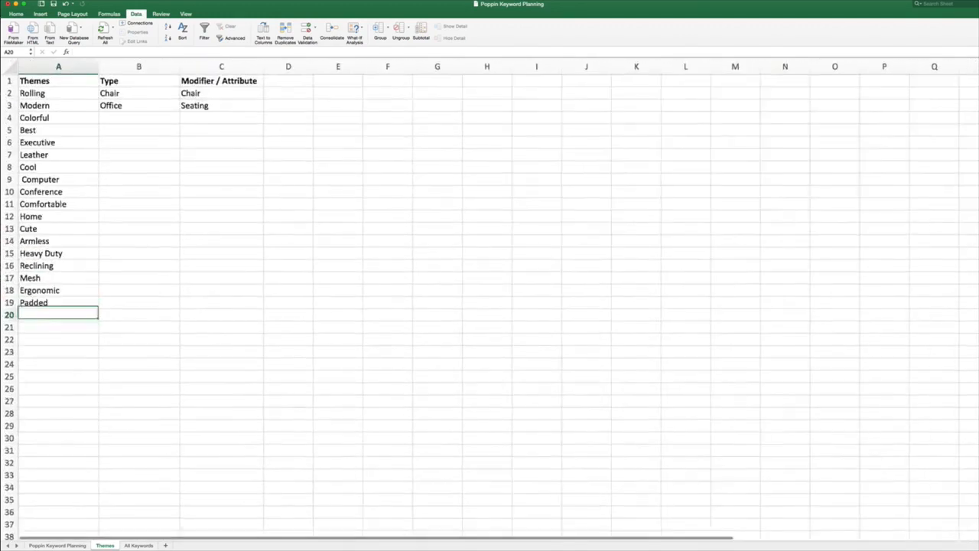
scroll(490, 298, up, 4)
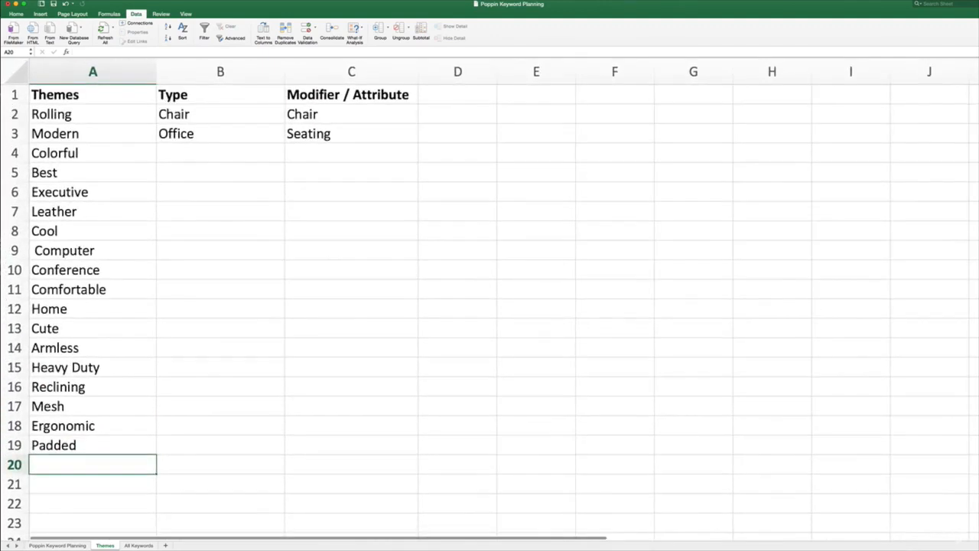
click(86, 114)
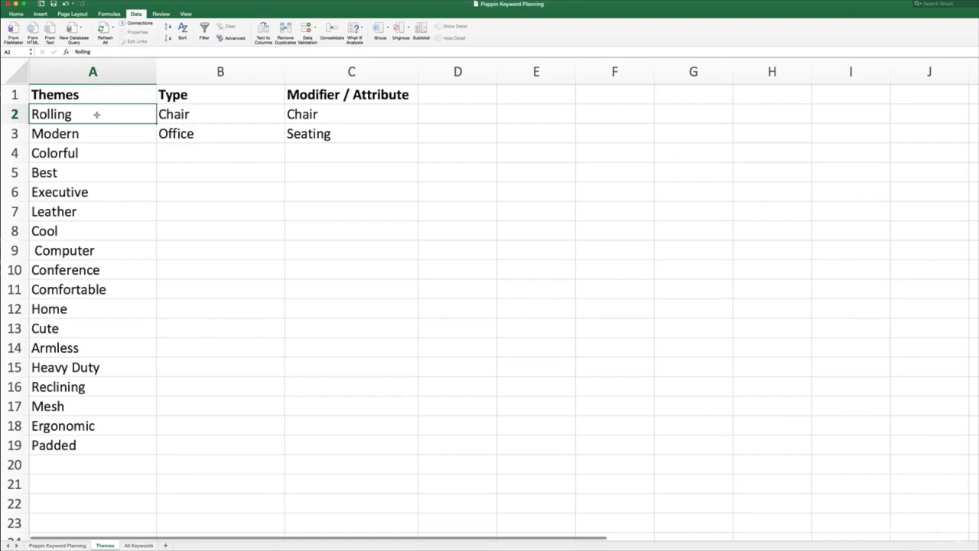
click(103, 132)
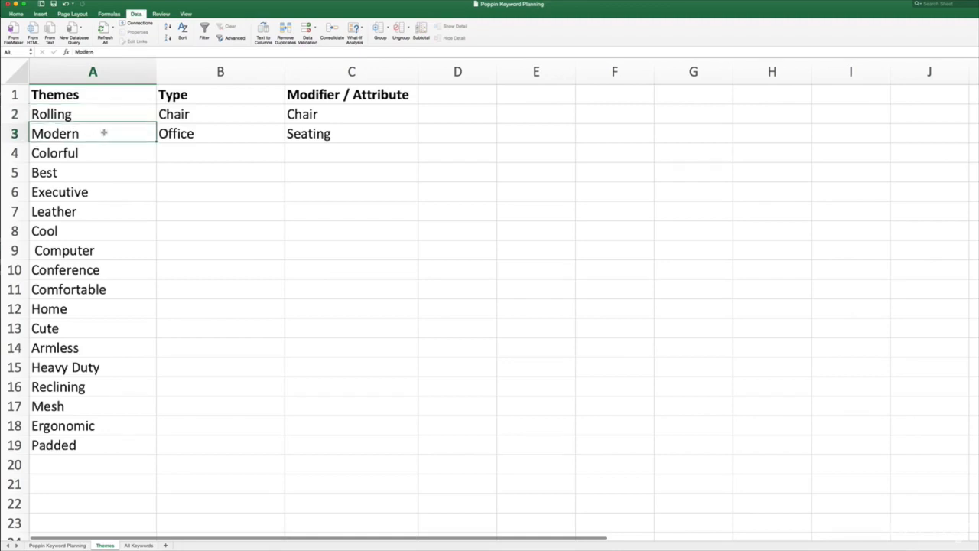
click(108, 146)
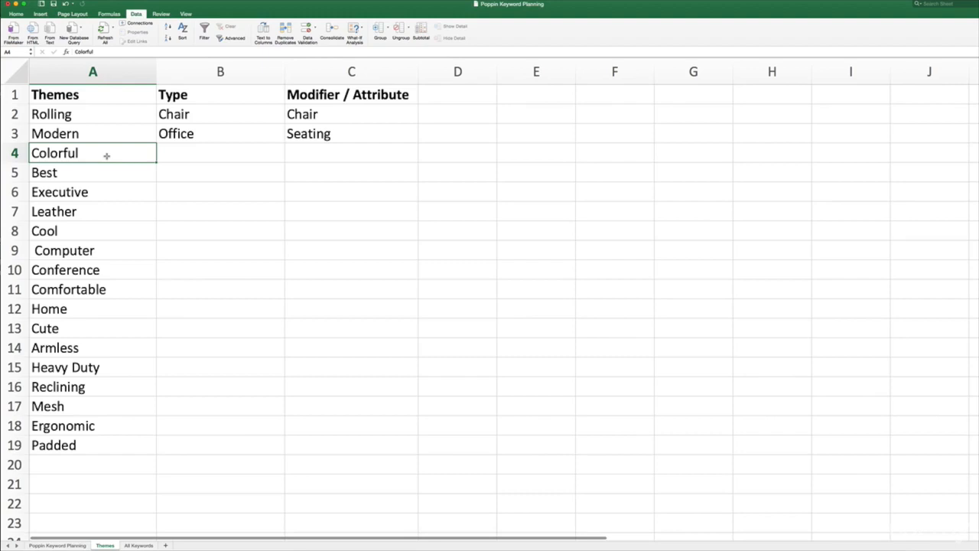
click(131, 187)
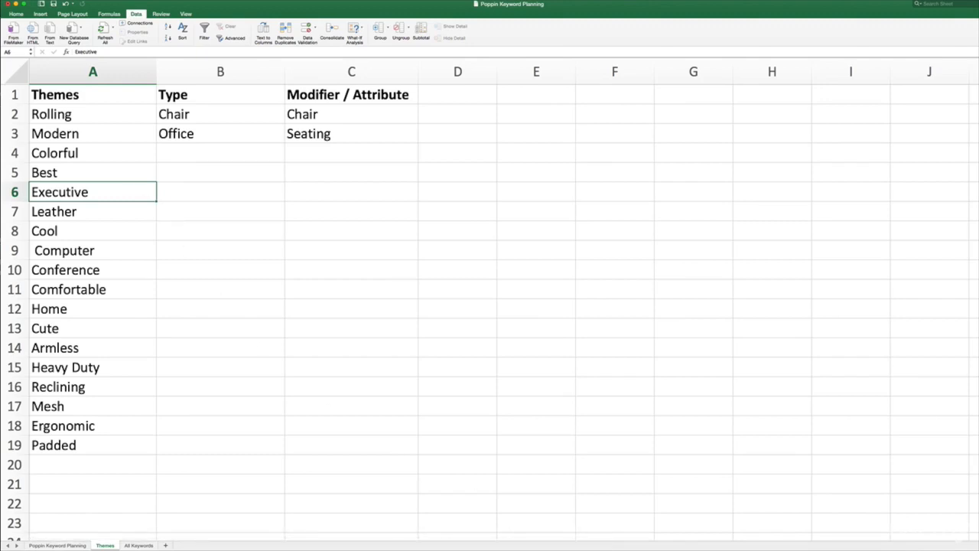
- Review the Themes, Type and Modifier / Attribute columns, from the Rolling theme across to the Chair and Seating modifiers
scroll(489, 306, up, 3)
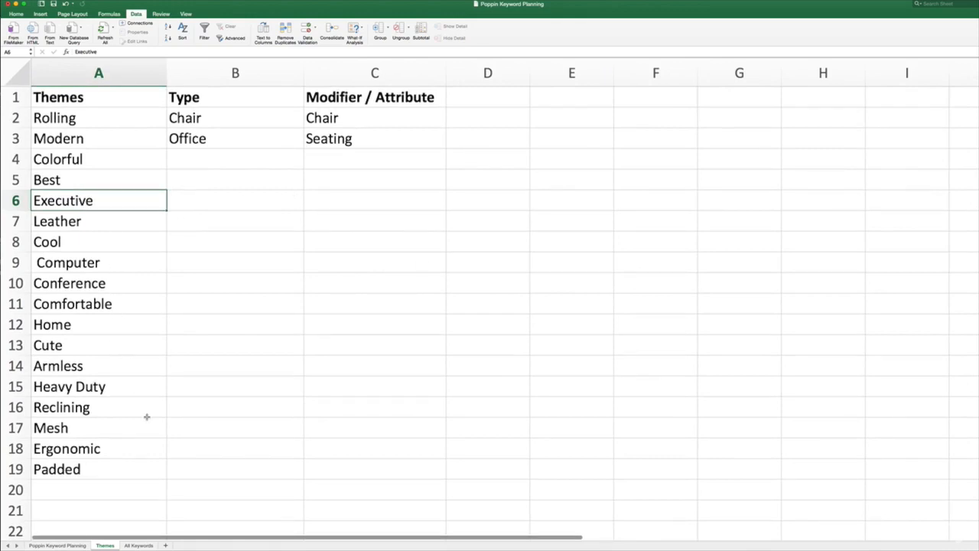
click(115, 121)
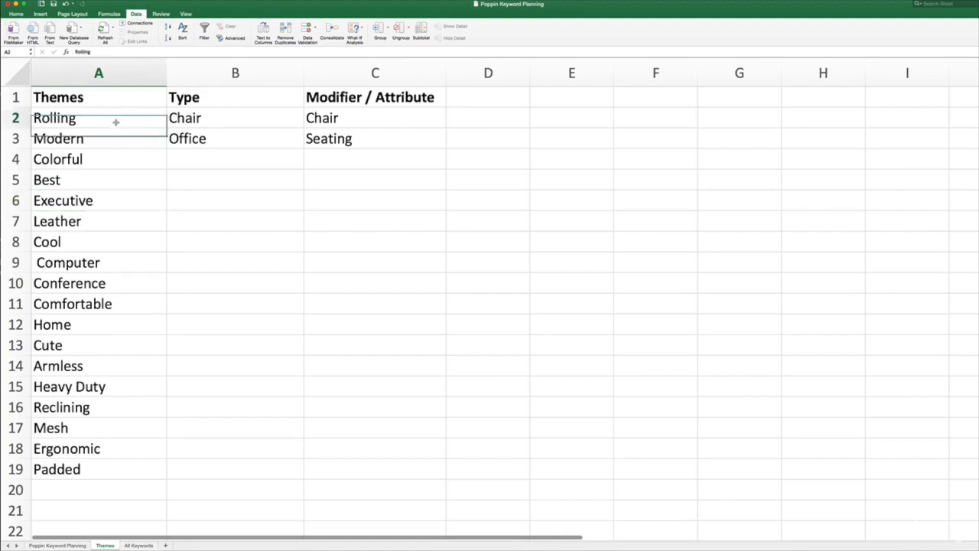
click(211, 97)
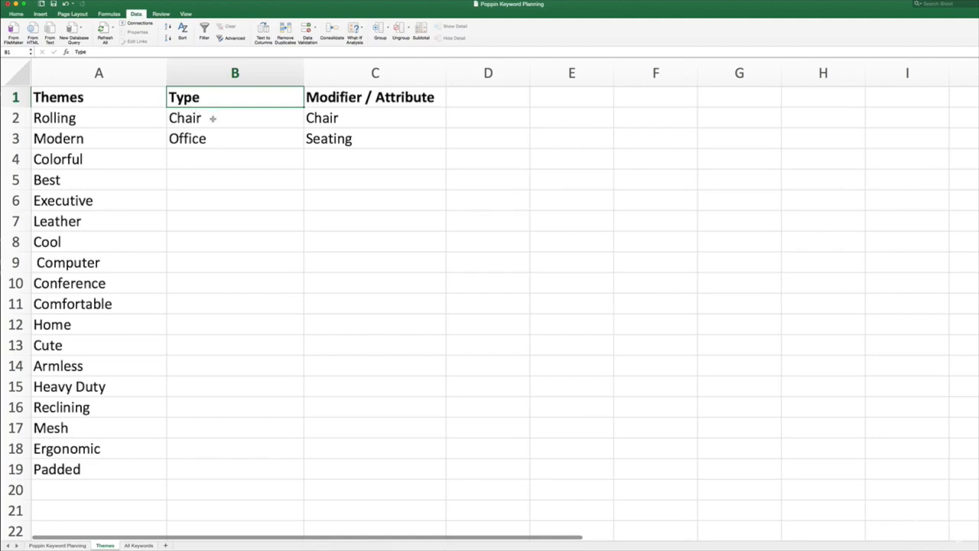
click(337, 124)
click(387, 139)
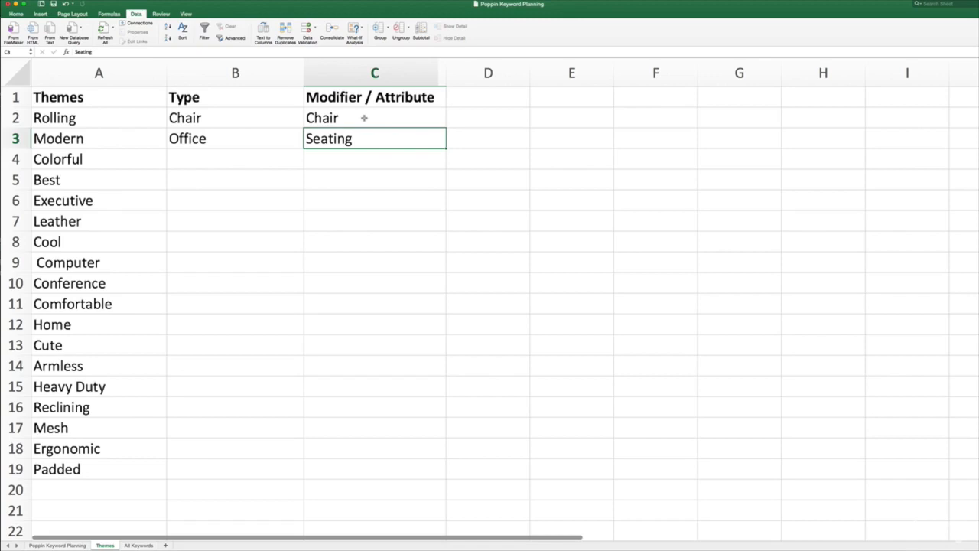
- Replace the first entry under Type, in cell B2, with "Desk"
click(199, 120)
double_click(208, 119)
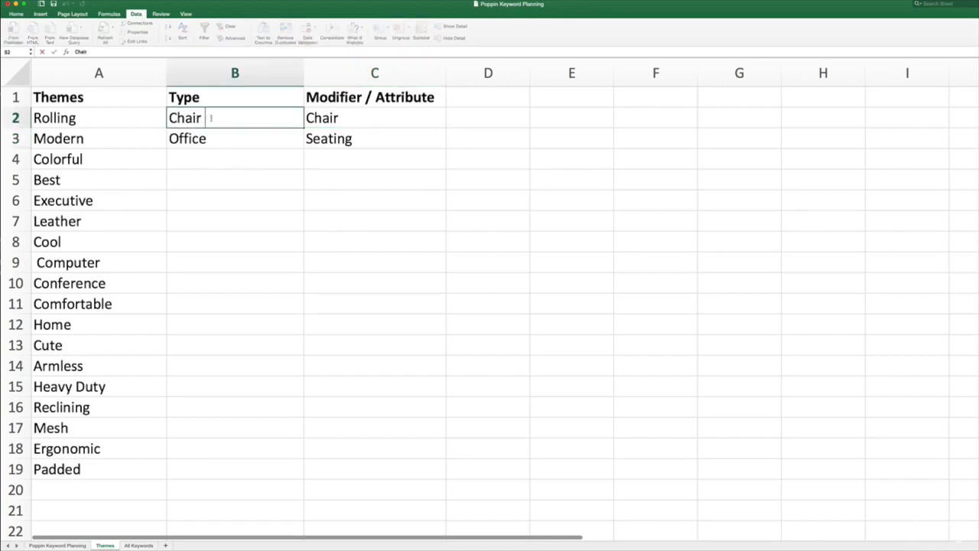
drag(211, 119, 171, 120)
double_click(208, 118)
text(Desk)
click(203, 167)
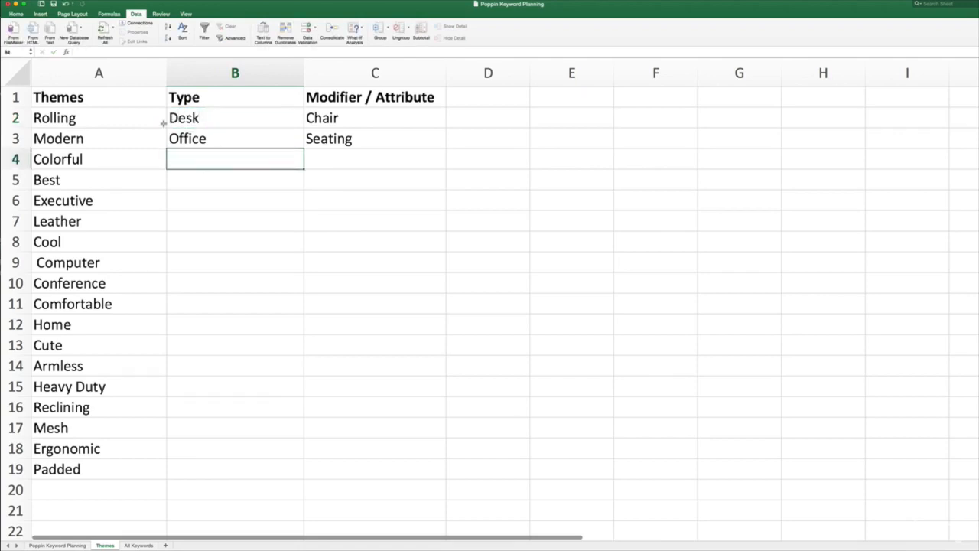
- Trace how the Rolling and Modern themes combine with the Desk and Office types and the Chair and Seating modifiers
click(108, 119)
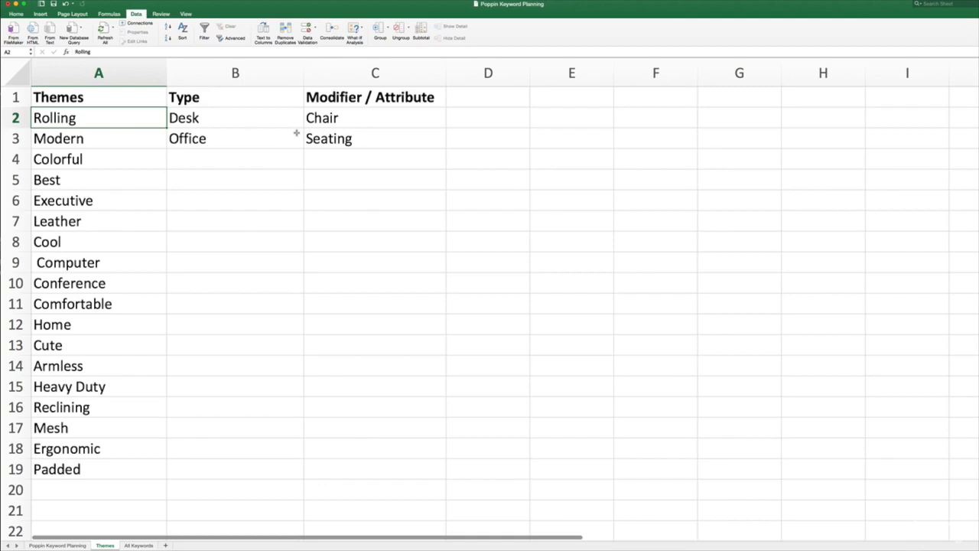
click(91, 143)
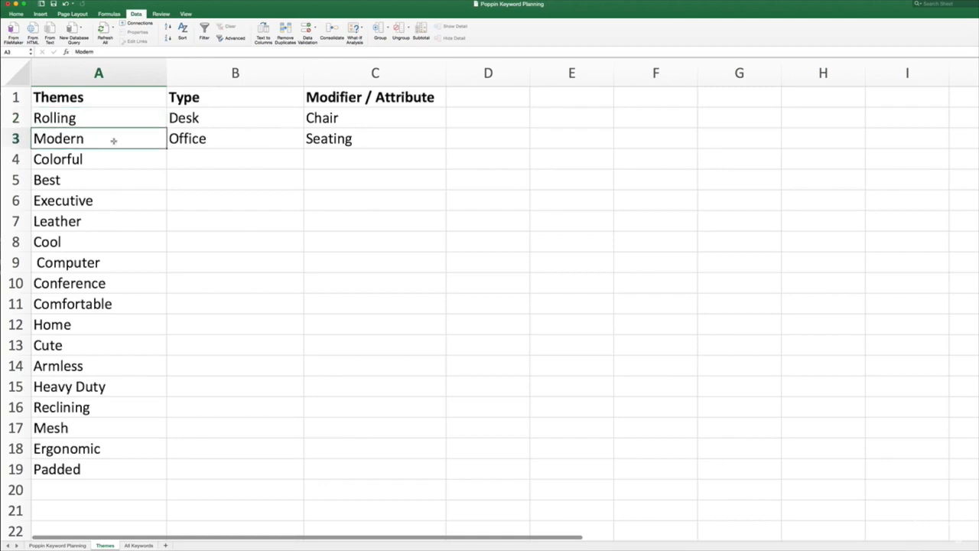
click(207, 121)
click(311, 119)
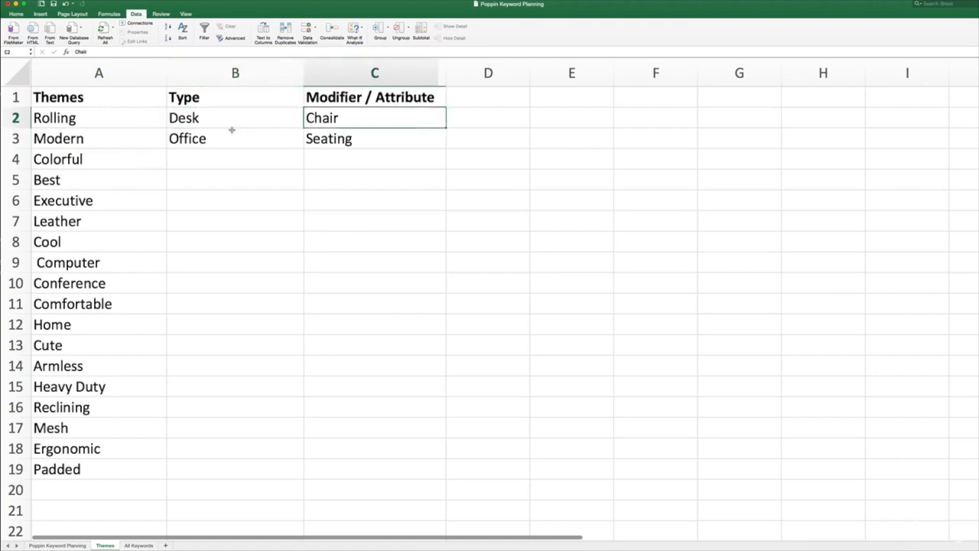
click(132, 140)
click(210, 122)
click(313, 136)
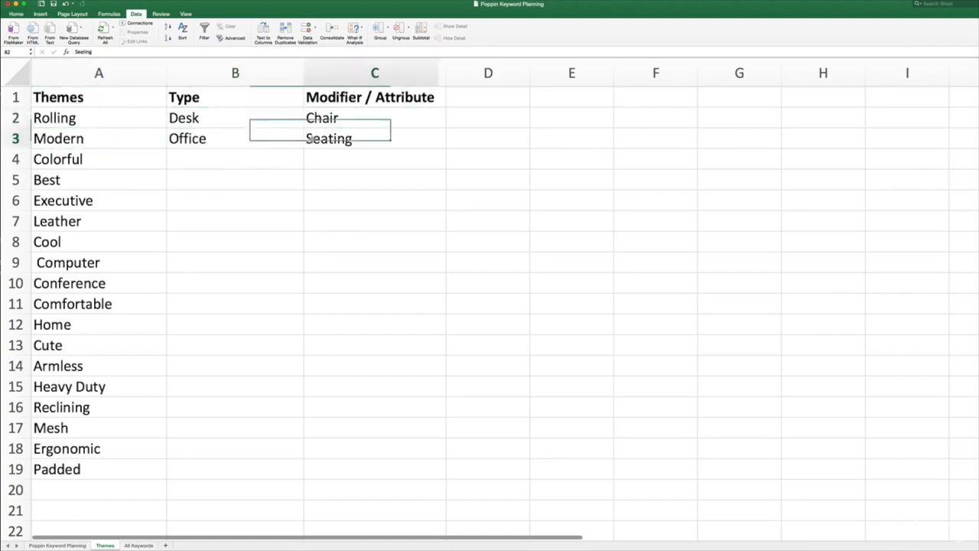
click(130, 139)
click(195, 140)
click(287, 117)
click(95, 140)
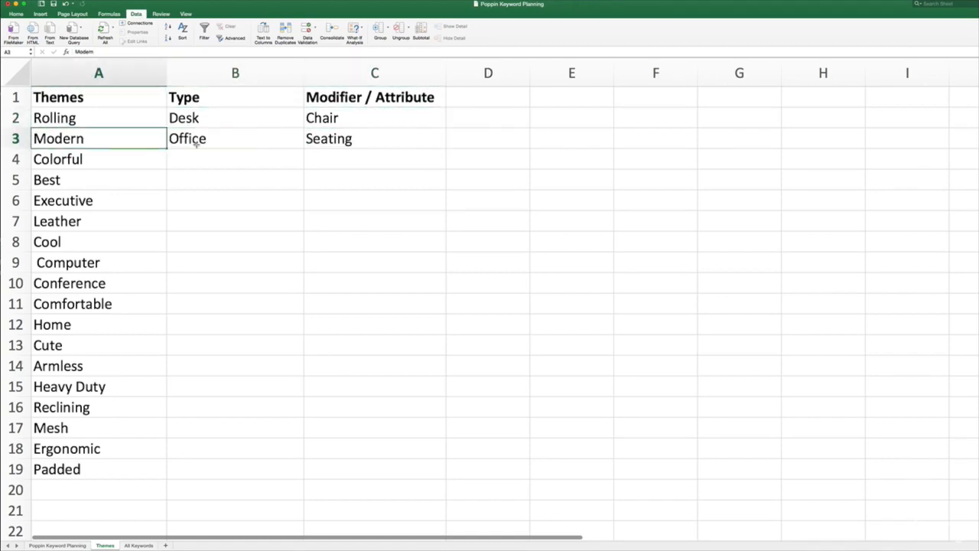
click(308, 145)
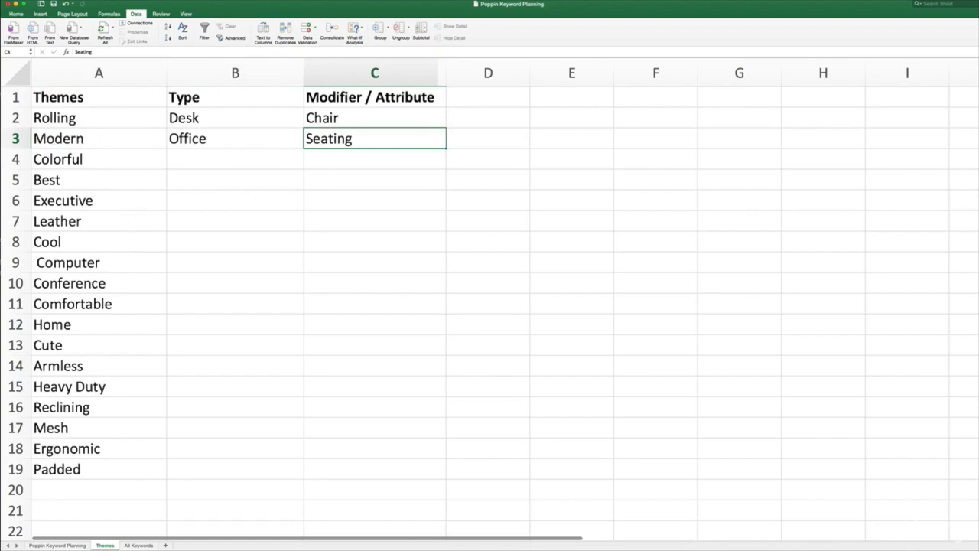
- Check the All Keywords sheet, then return to the Themes sheet and review the Rolling theme and Chair modifier
click(145, 545)
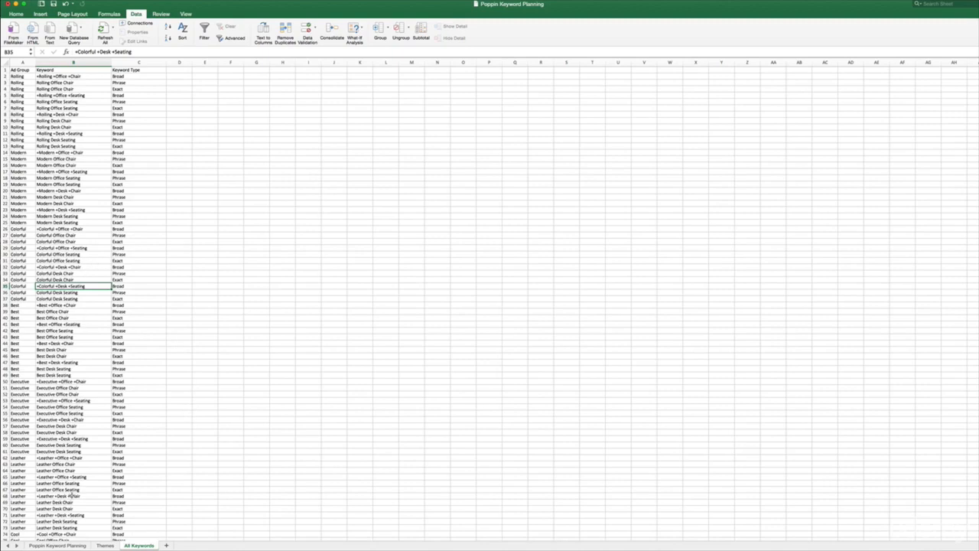
click(101, 545)
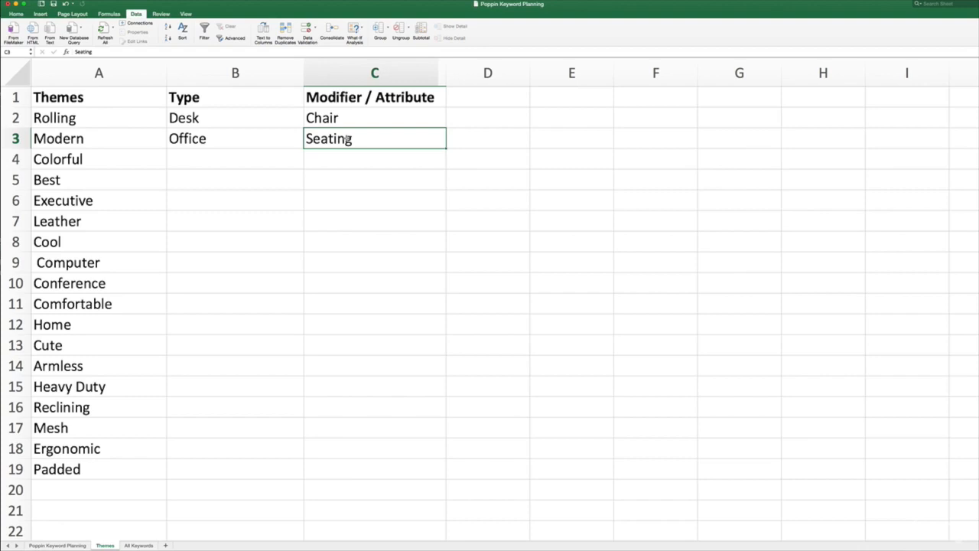
click(97, 125)
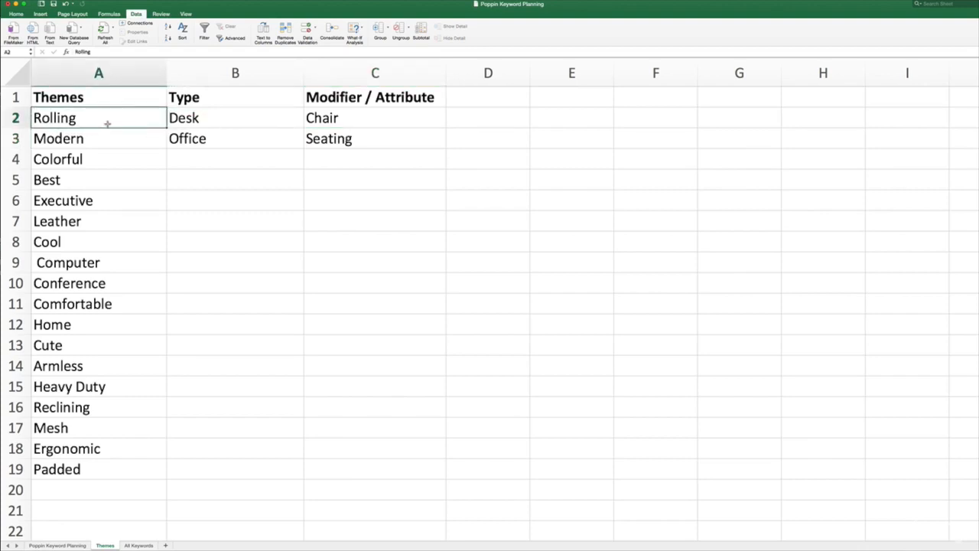
click(325, 124)
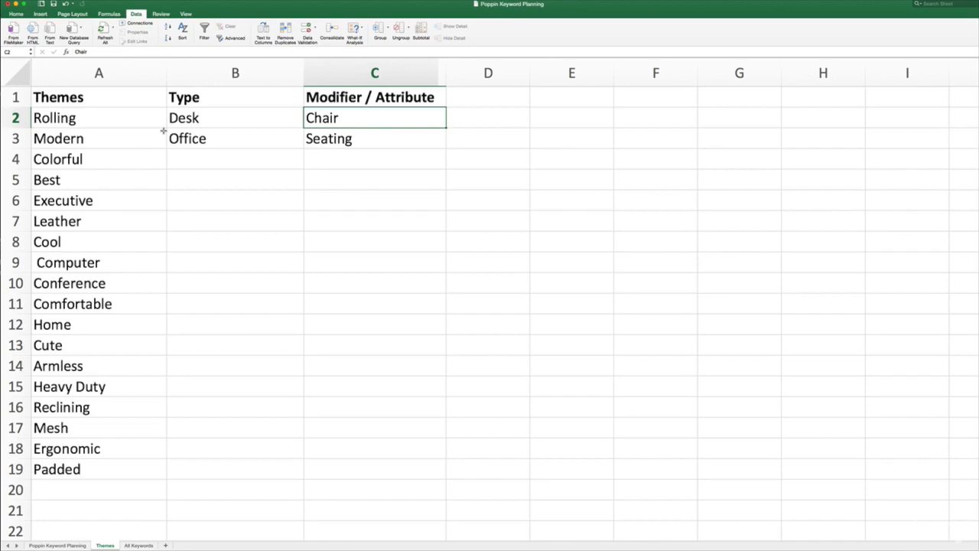
- Open the All Keywords sheet at a readable size and look through its keyword combinations, ending at the header row
click(138, 545)
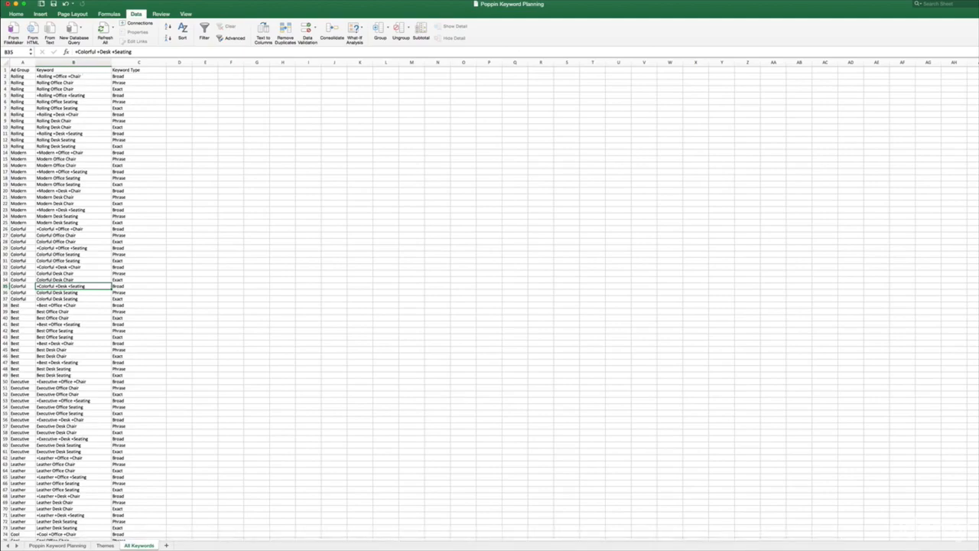
scroll(490, 306, up, 5)
scroll(489, 306, up, 2)
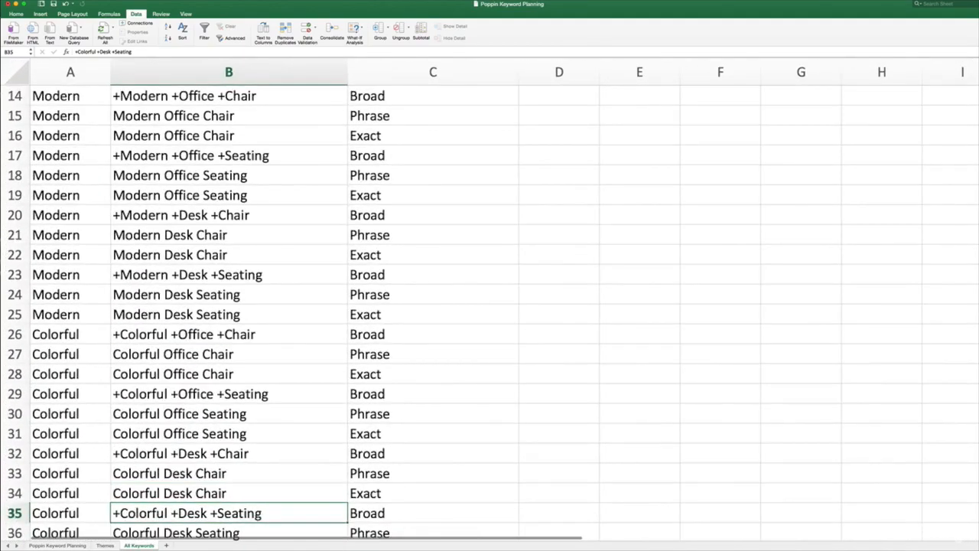
scroll(460, 397, down, 2)
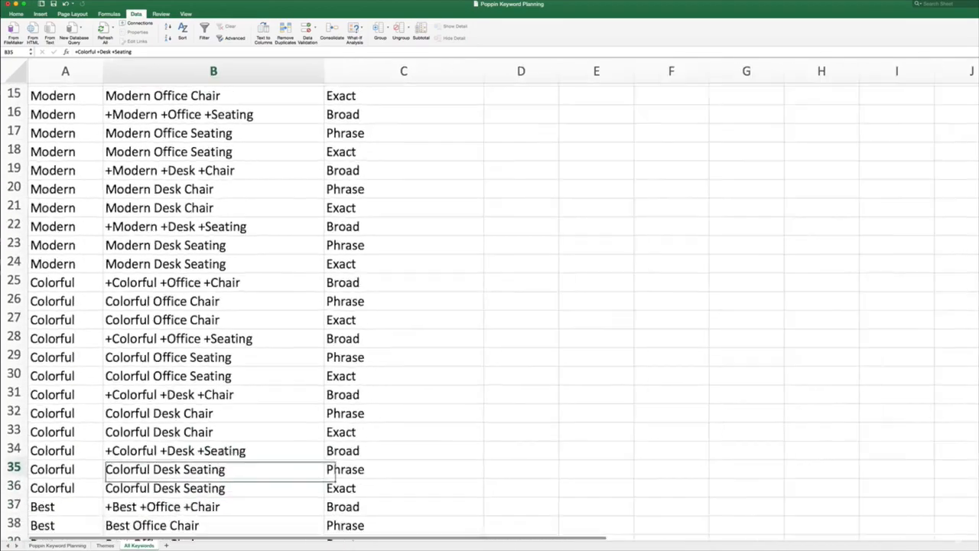
scroll(459, 398, up, 3)
scroll(444, 367, down, 20)
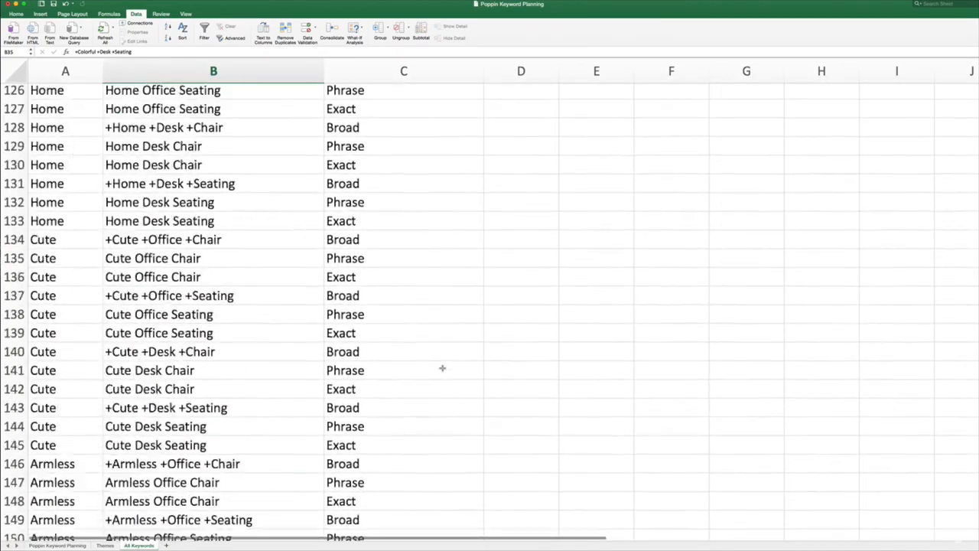
scroll(397, 155, up, 20)
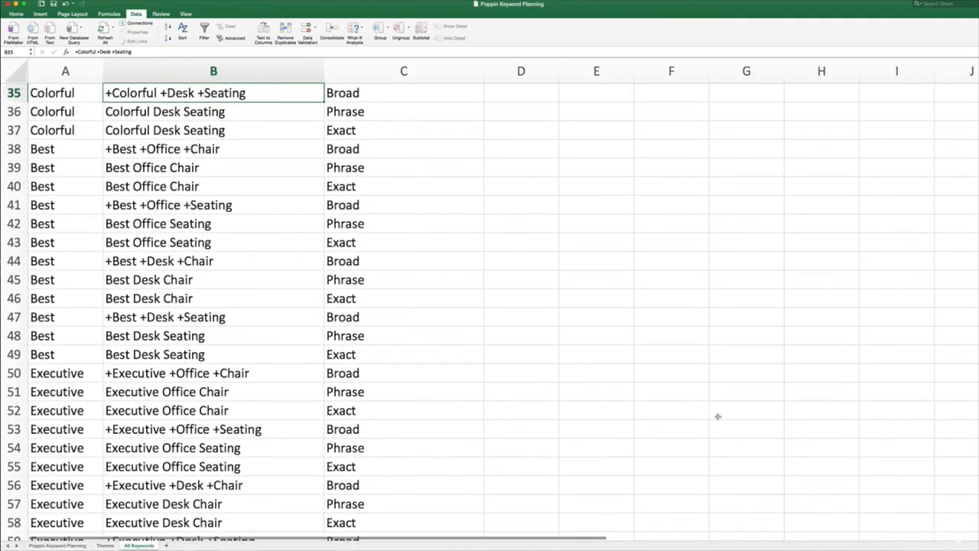
scroll(671, 275, up, 4)
scroll(671, 275, up, 3)
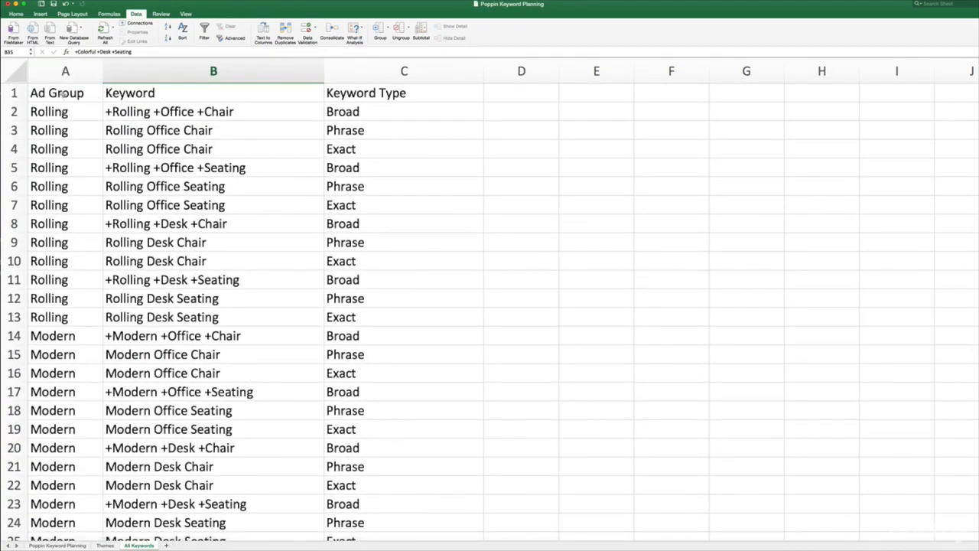
- Highlight the Ad Group column, then just the Rolling ad group in rows 2 to 13
click(63, 93)
key(ctrl+shift+Down)
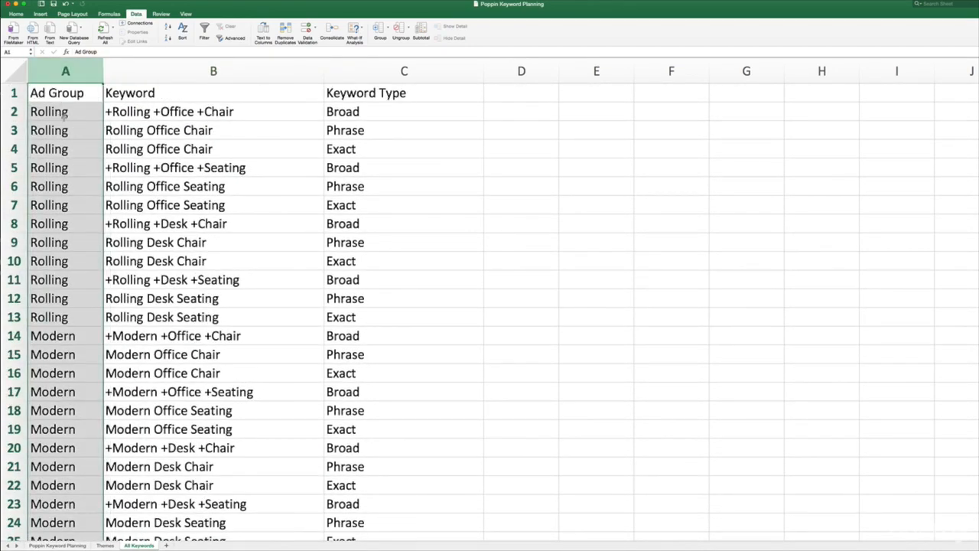
click(64, 113)
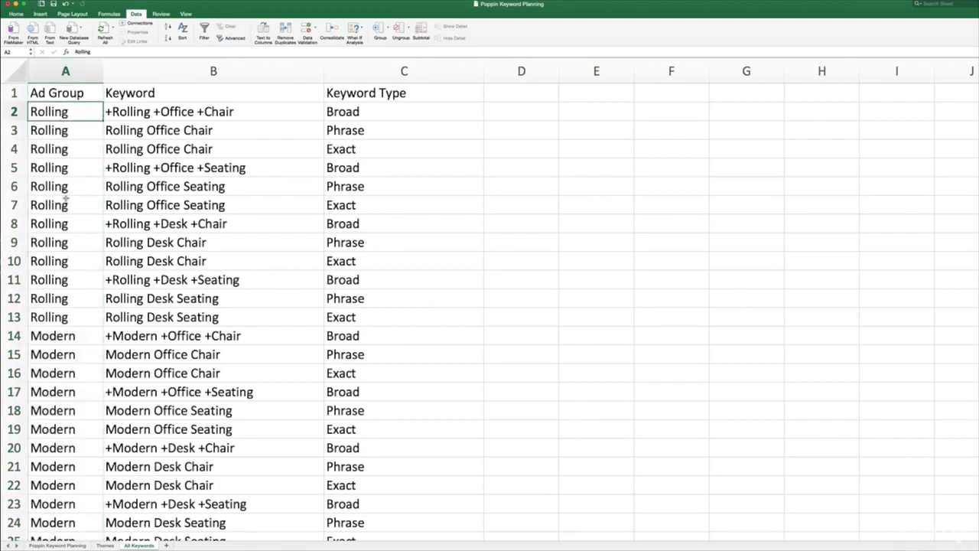
shift+click(64, 316)
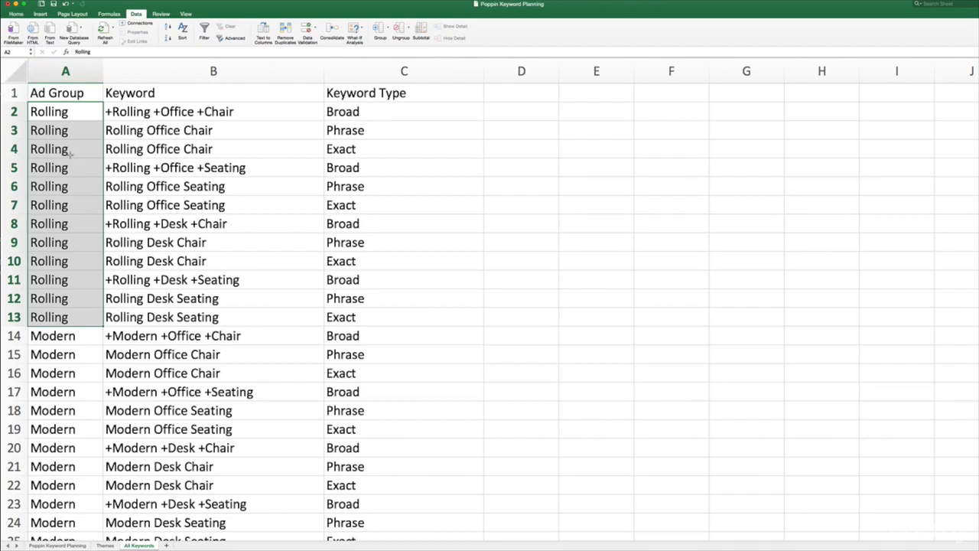
- Compare the broad "+Rolling +Office +Chair" keyword with the phrase and exact versions of "Rolling Office Chair" in rows 3 and 4
click(186, 114)
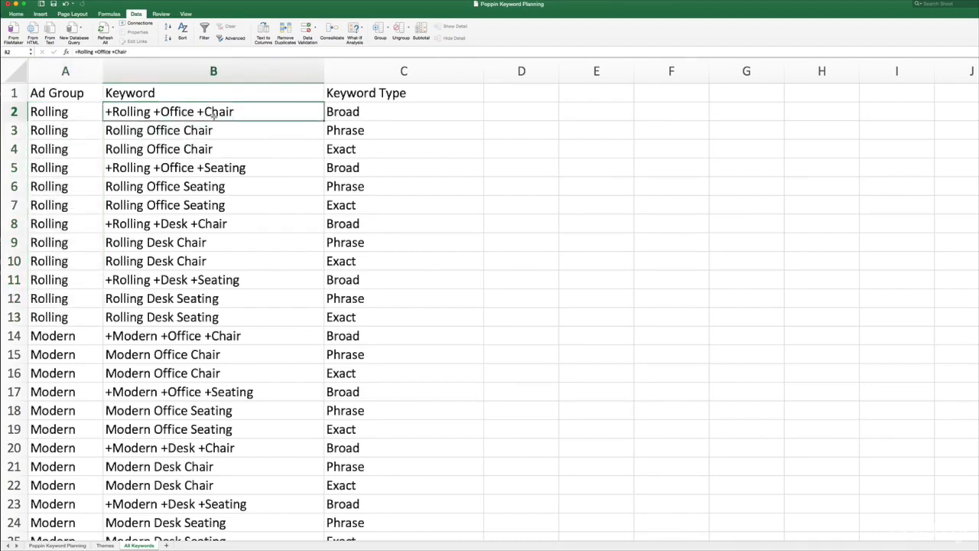
drag(220, 131, 229, 151)
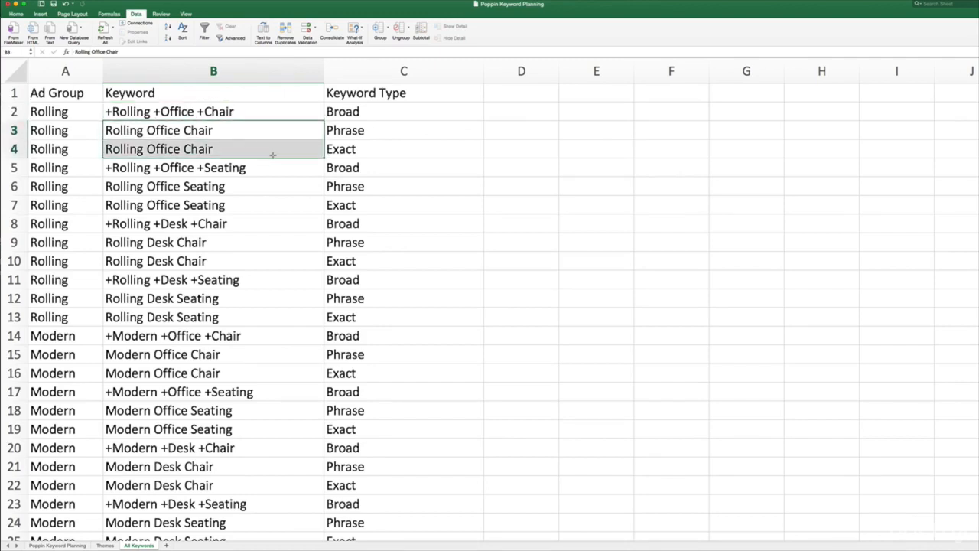
key(Right)
click(354, 148)
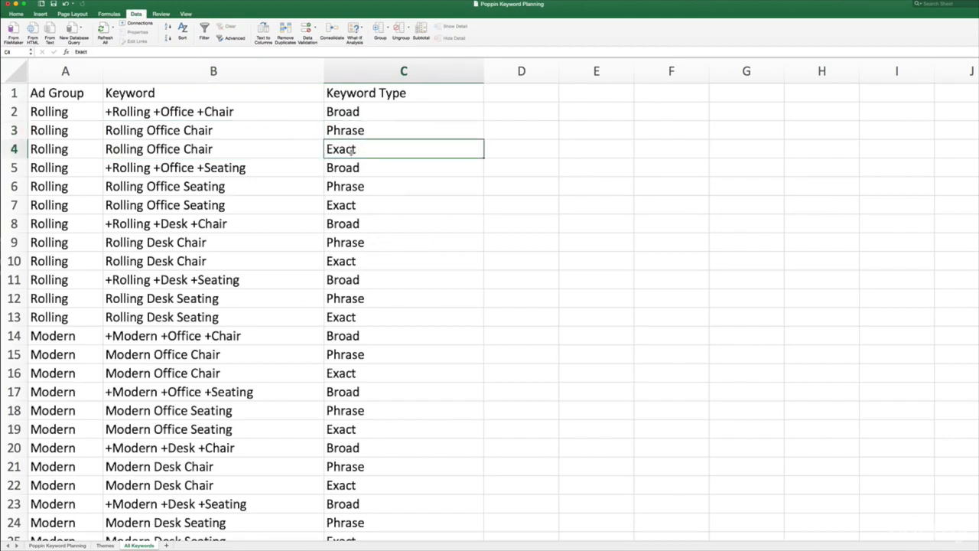
click(346, 130)
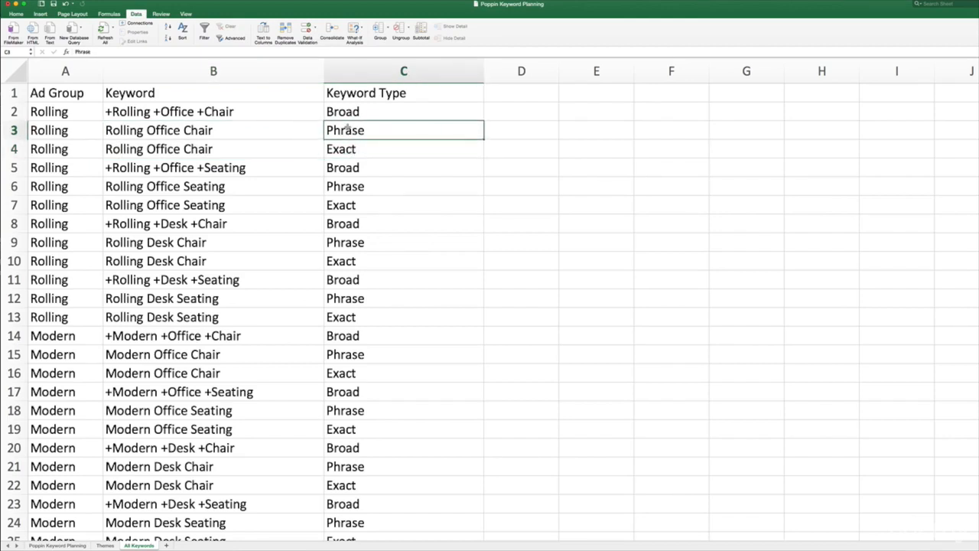
click(300, 130)
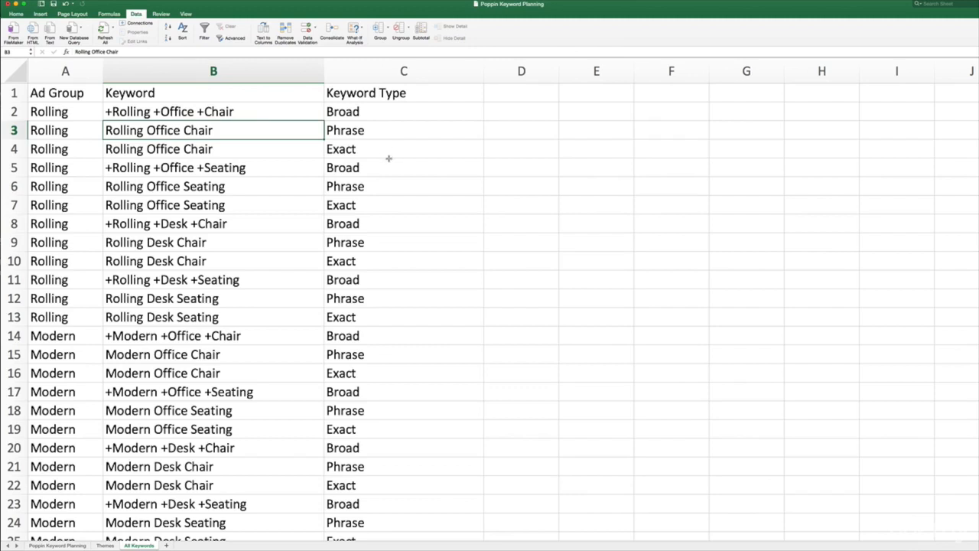
click(234, 148)
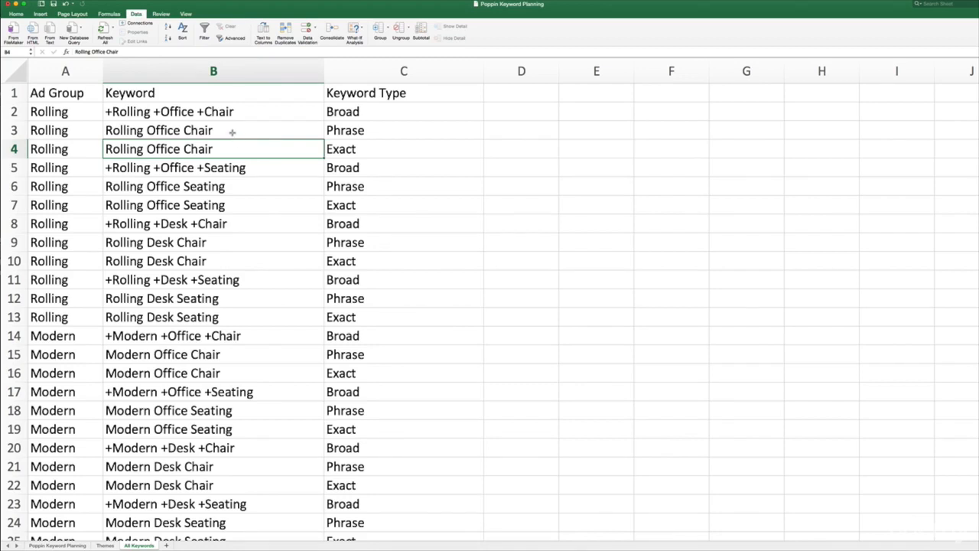
- Review the three Rolling office chair keywords in rows 2 to 4, finishing on the broad keyword's type in C2
click(232, 133)
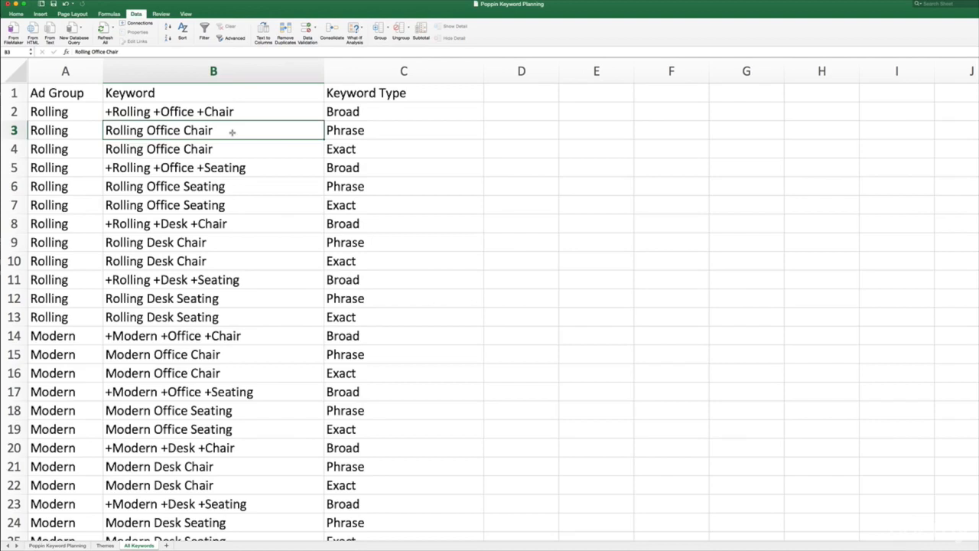
click(199, 112)
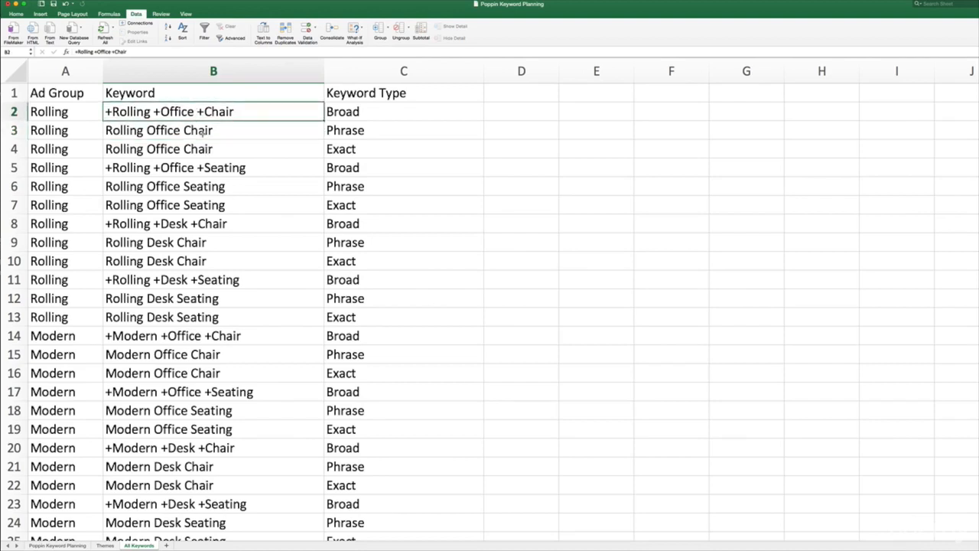
drag(215, 153, 241, 122)
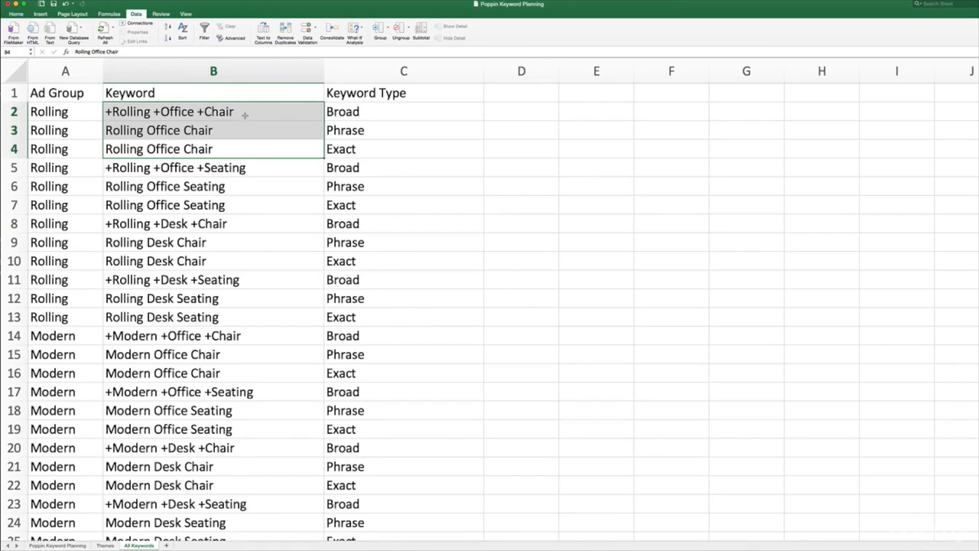
click(230, 118)
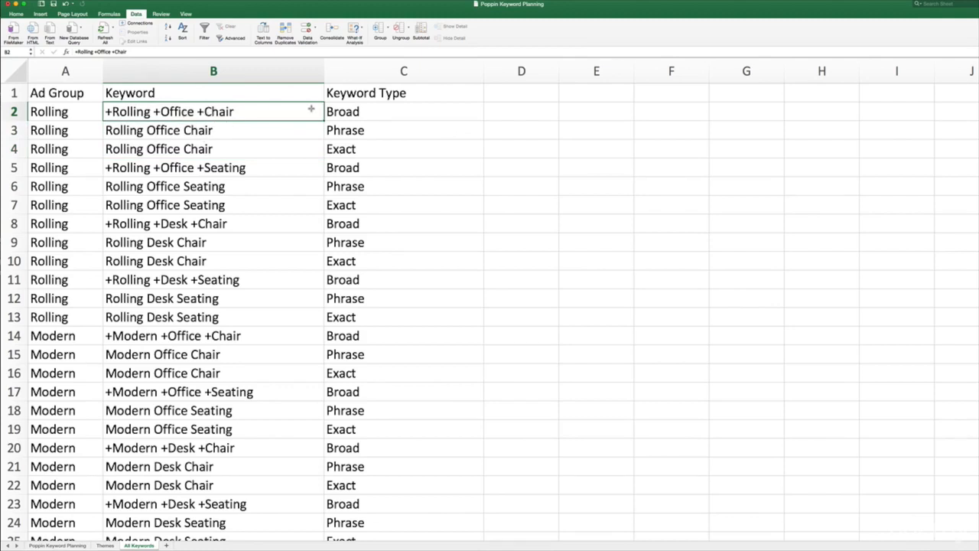
click(374, 112)
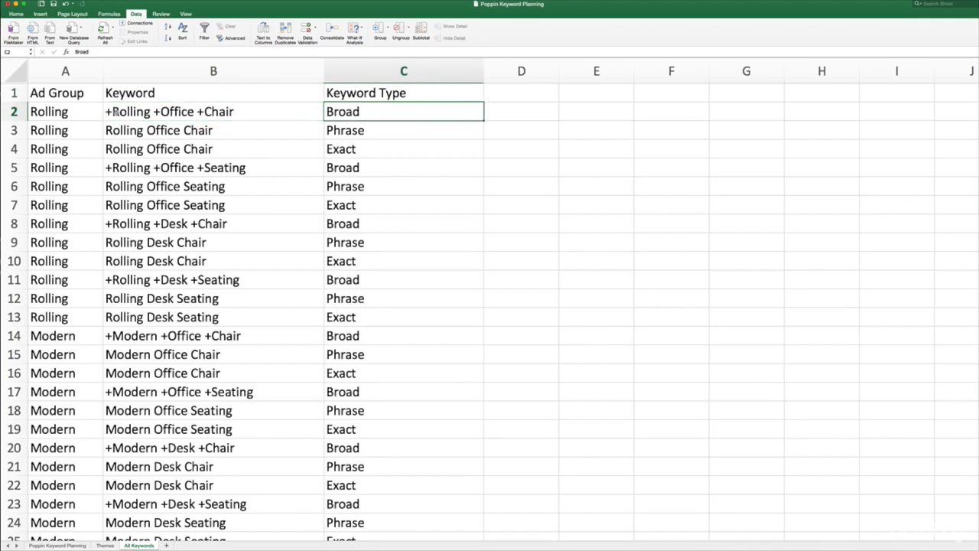
- Inspect the broad "+Rolling +Office +Chair" keyword in B2 without altering it, then compare the phrase and exact Rolling keywords in rows 3 to 7
click(117, 112)
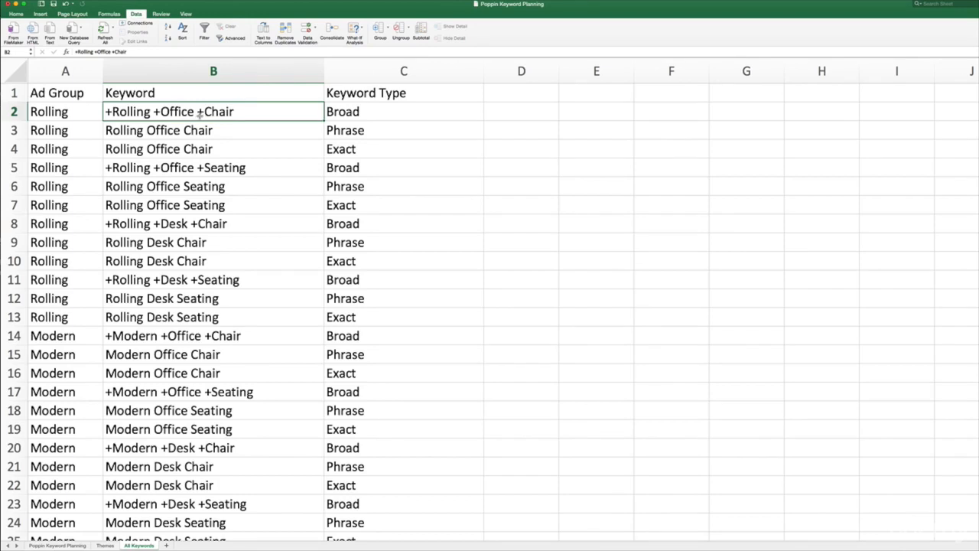
double_click(154, 111)
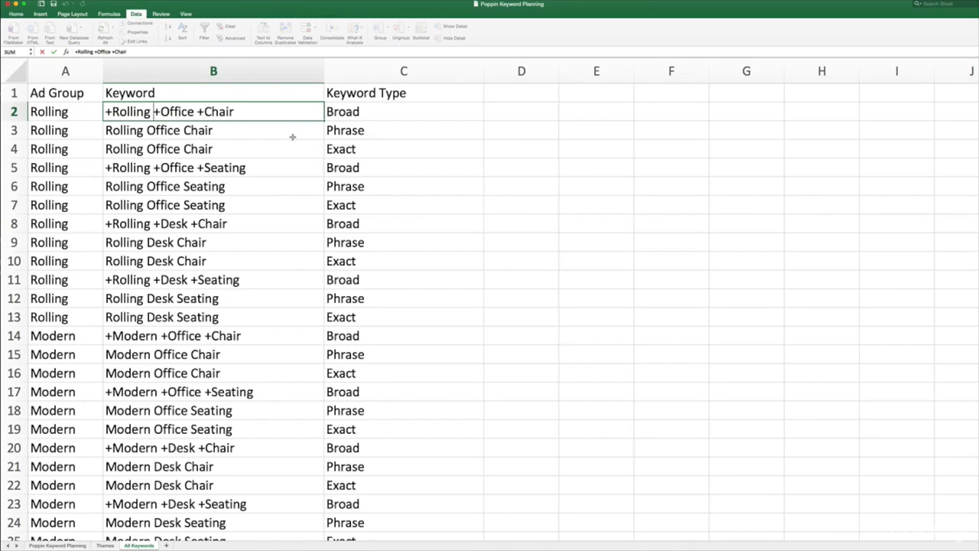
click(233, 134)
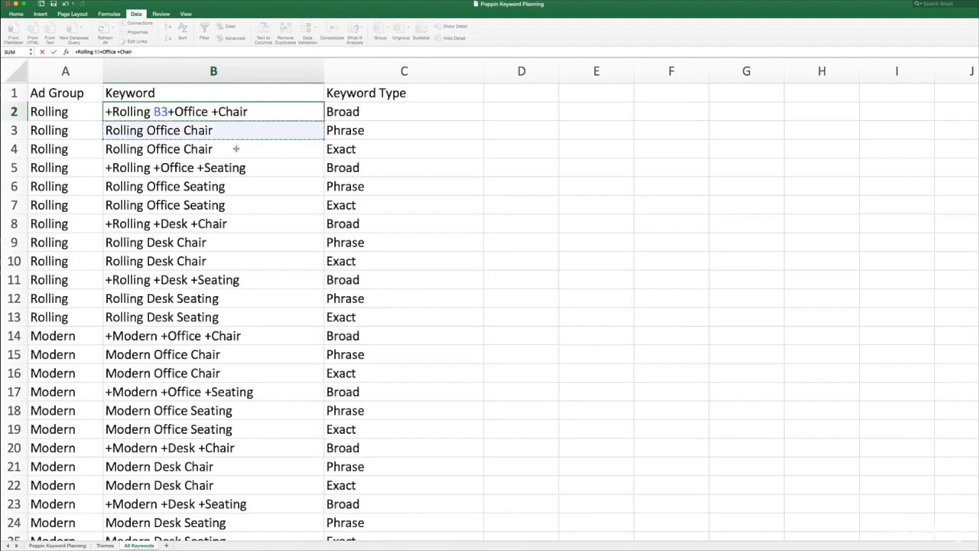
key(Escape)
click(219, 134)
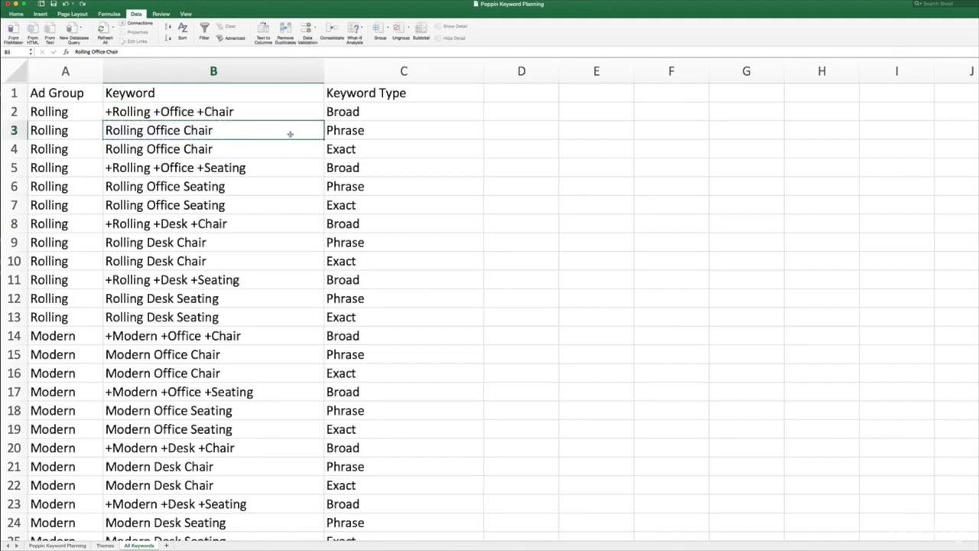
click(284, 149)
click(261, 187)
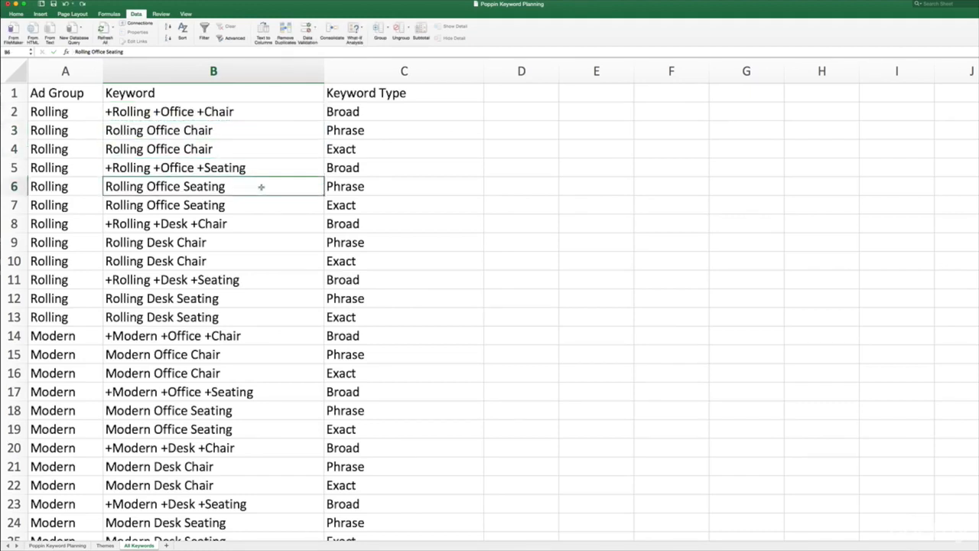
click(254, 198)
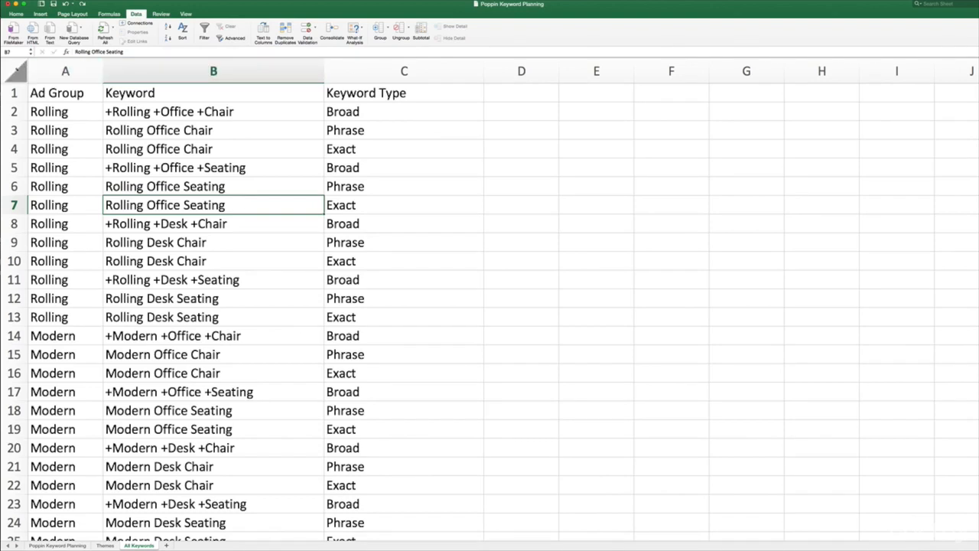
- Select the entire All Keywords sheet and turn on filtering for its header row
click(16, 70)
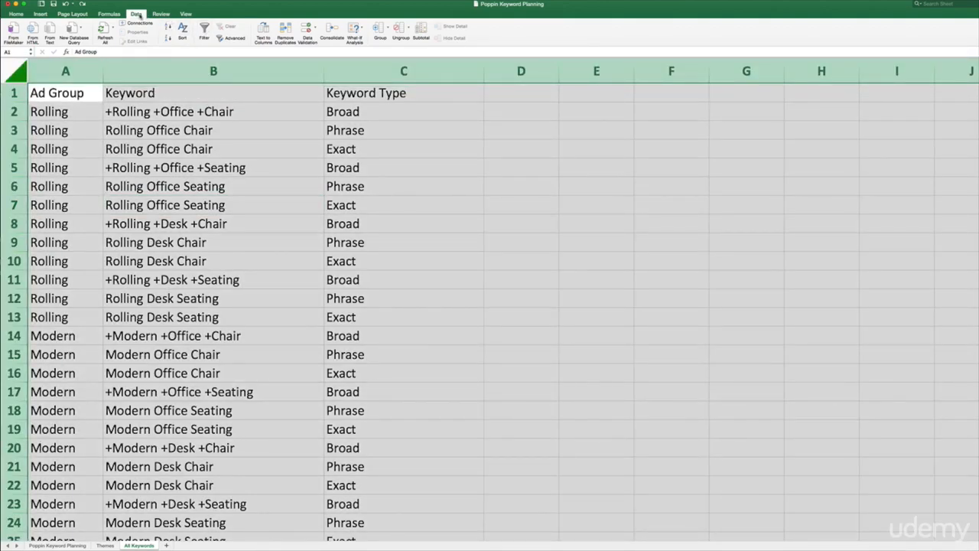
click(109, 14)
click(74, 13)
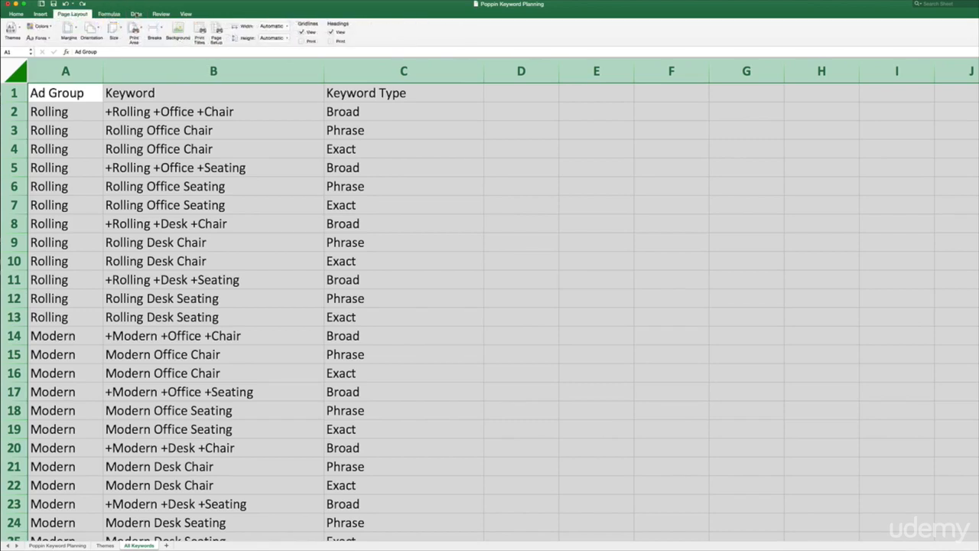
click(136, 13)
click(205, 31)
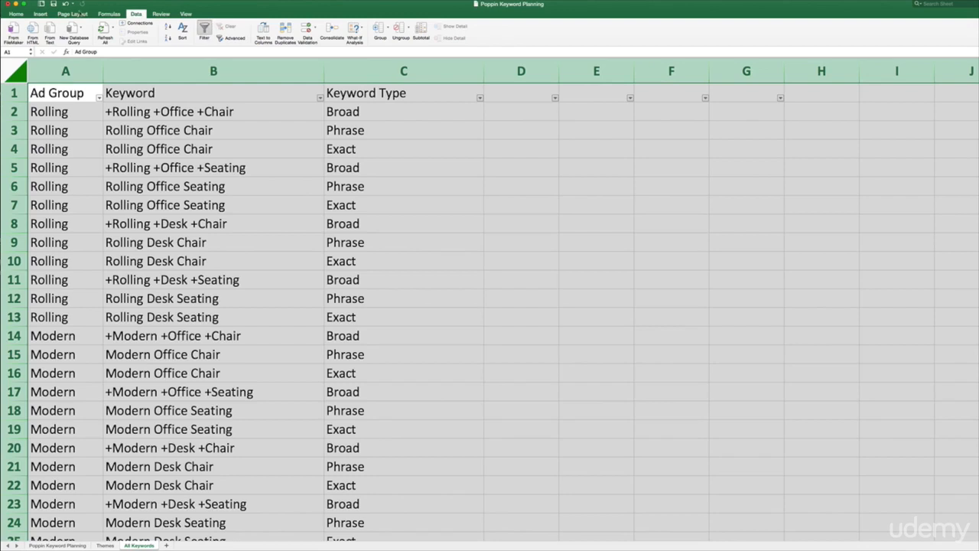
- Filter the Keyword Type column to show only Phrase keywords
click(431, 112)
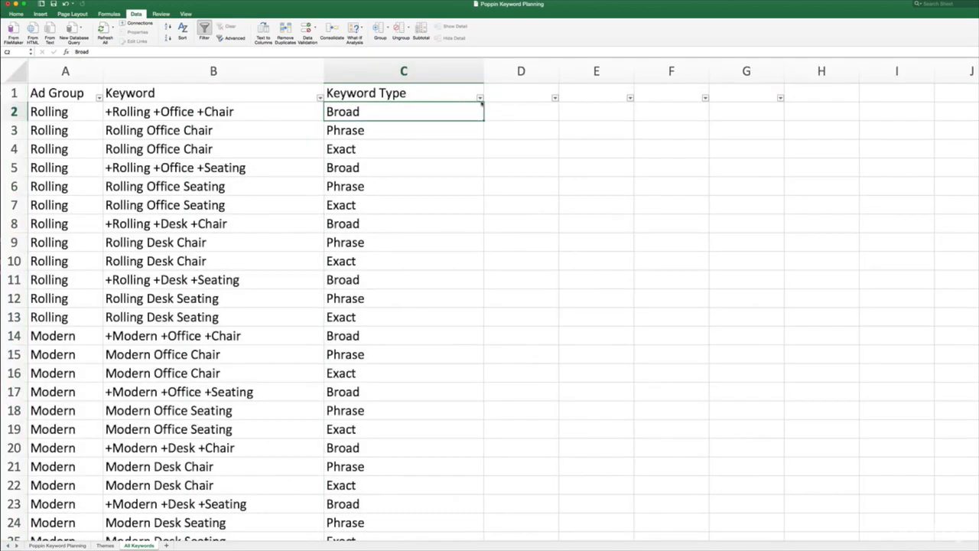
click(480, 98)
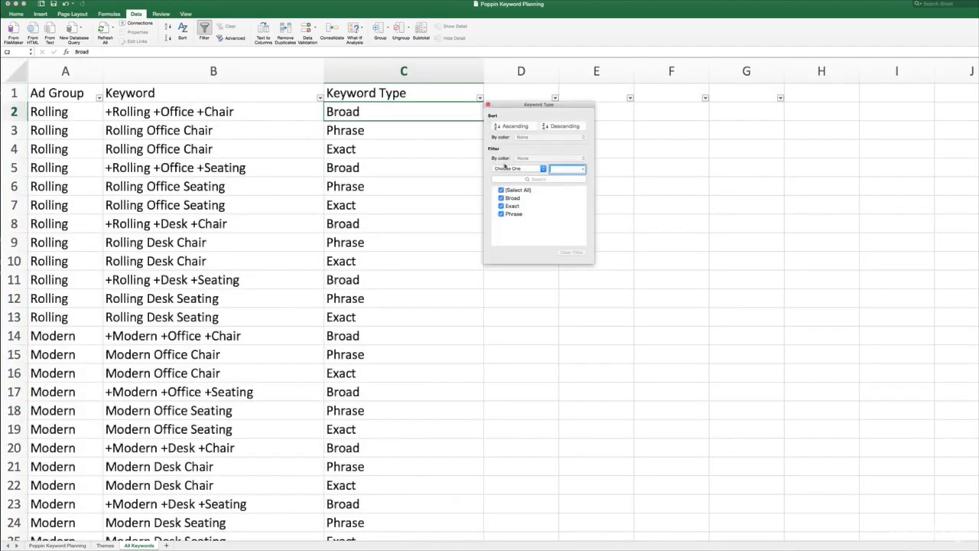
click(501, 205)
click(501, 217)
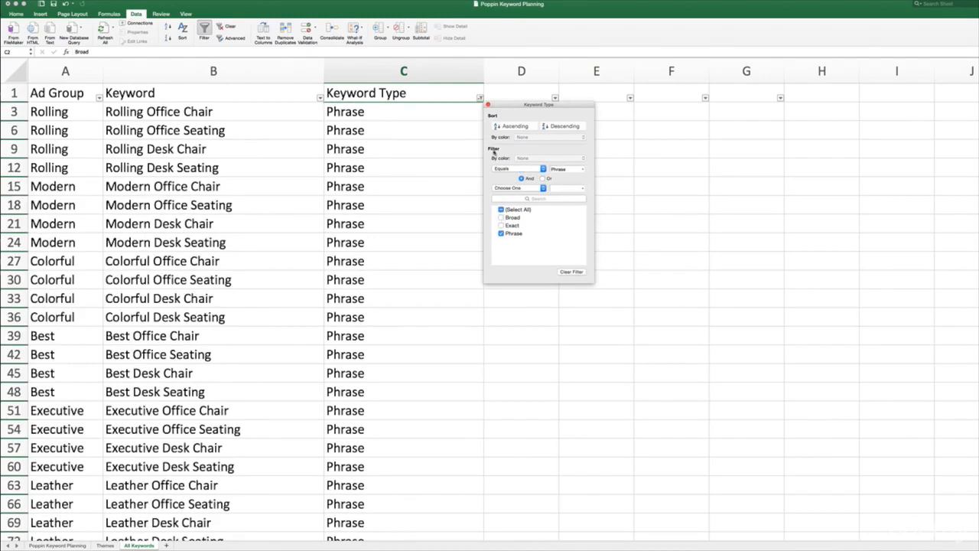
click(488, 105)
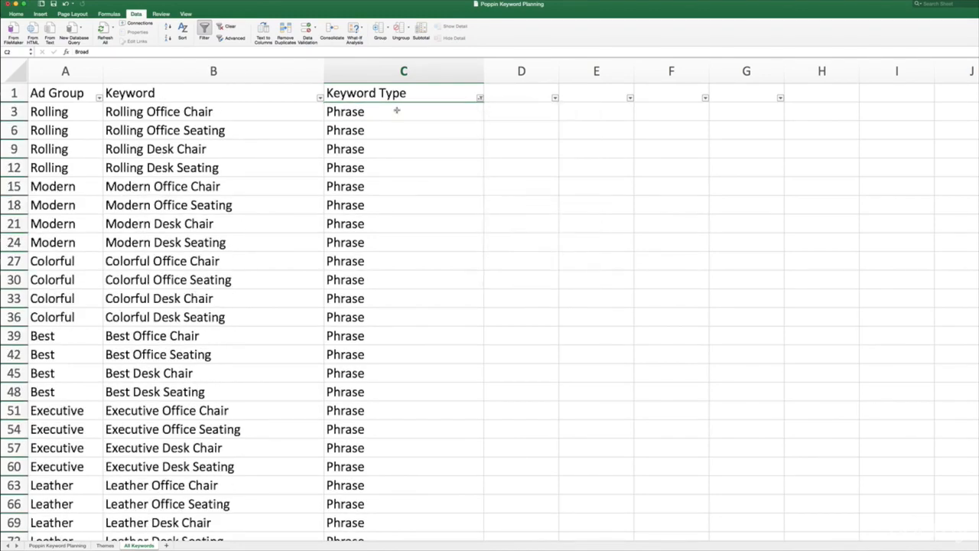
- Look through the filtered phrase keywords, then examine the Keyword column and the first Rolling keyword with its type in row 3
scroll(378, 198, down, 10)
scroll(371, 258, down, 15)
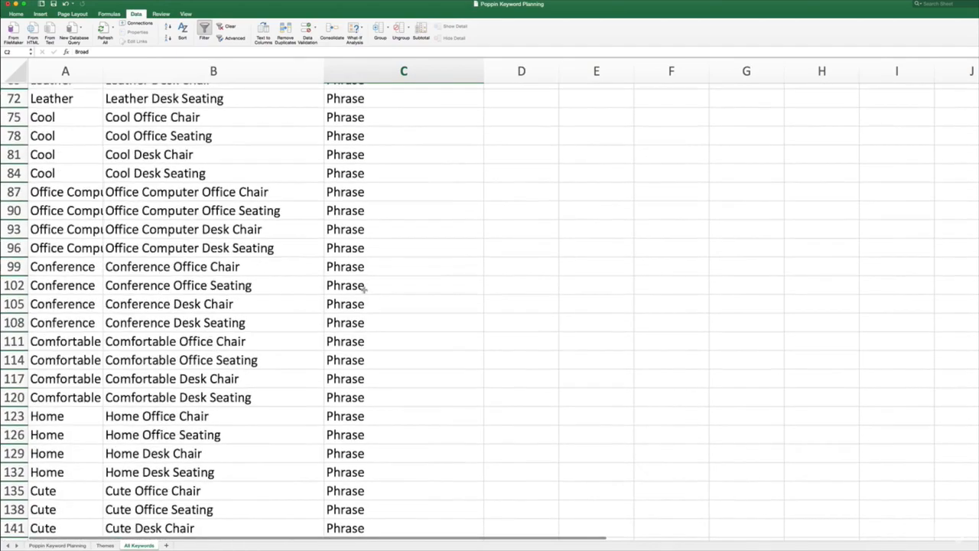
scroll(359, 292, down, 11)
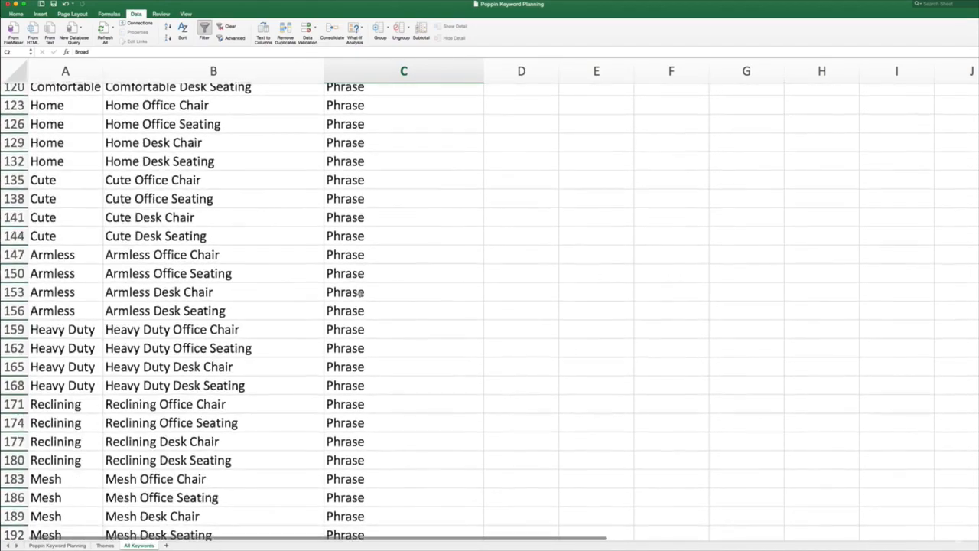
scroll(360, 292, up, 8)
scroll(359, 295, up, 20)
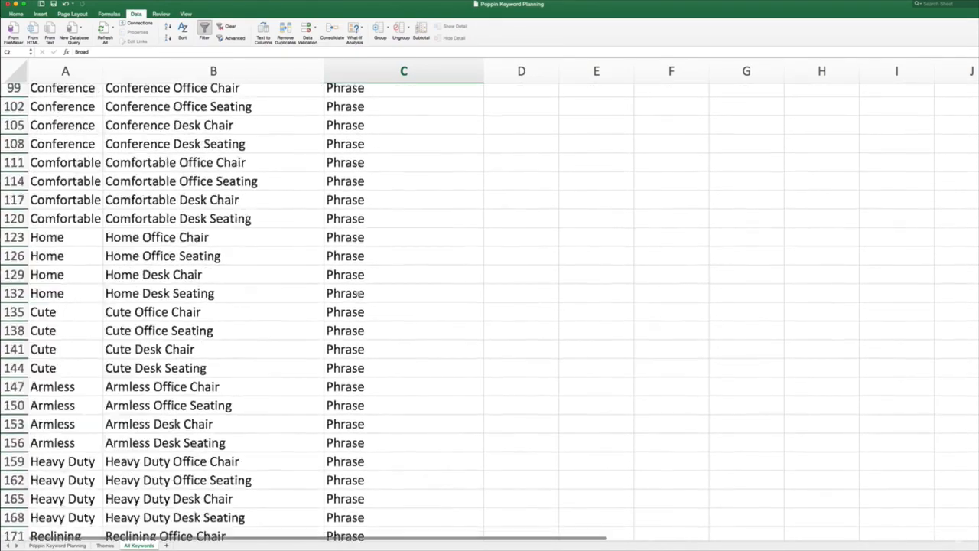
click(233, 70)
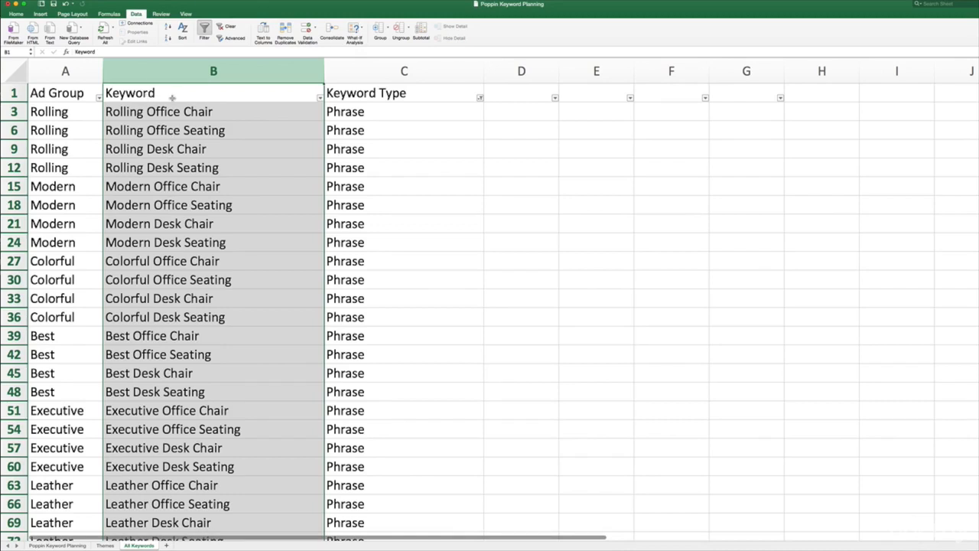
mouse_move(175, 117)
mouse_down()
mouse_move(186, 240)
mouse_move(179, 114)
mouse_up()
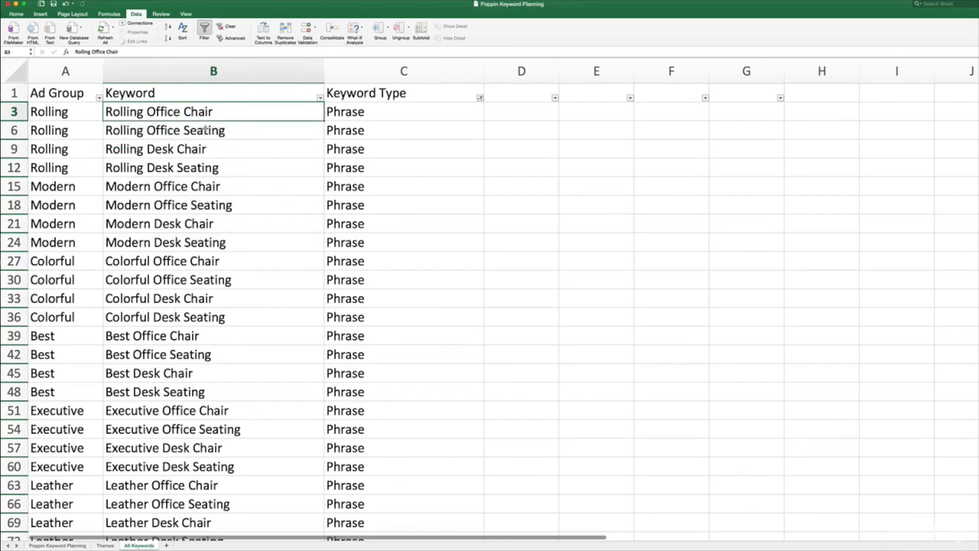
click(208, 77)
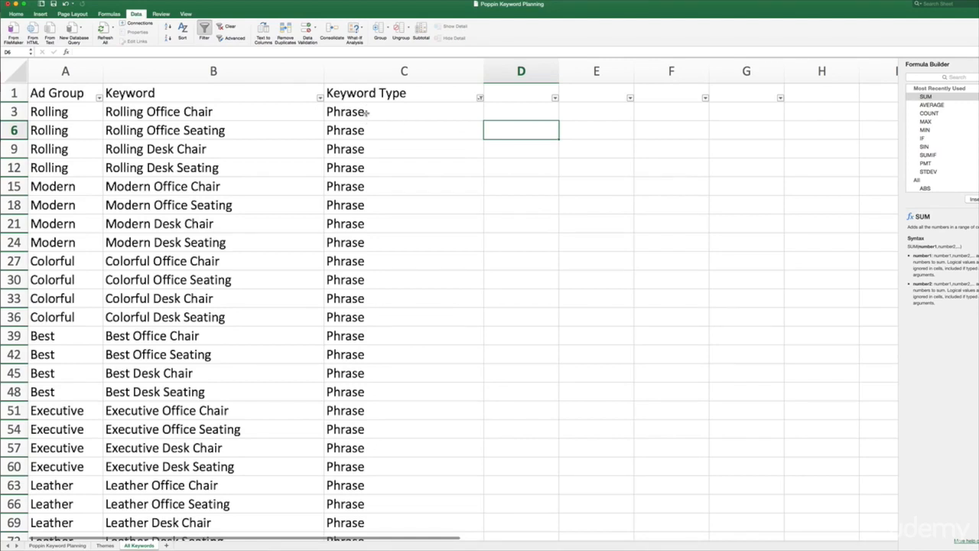
click(355, 113)
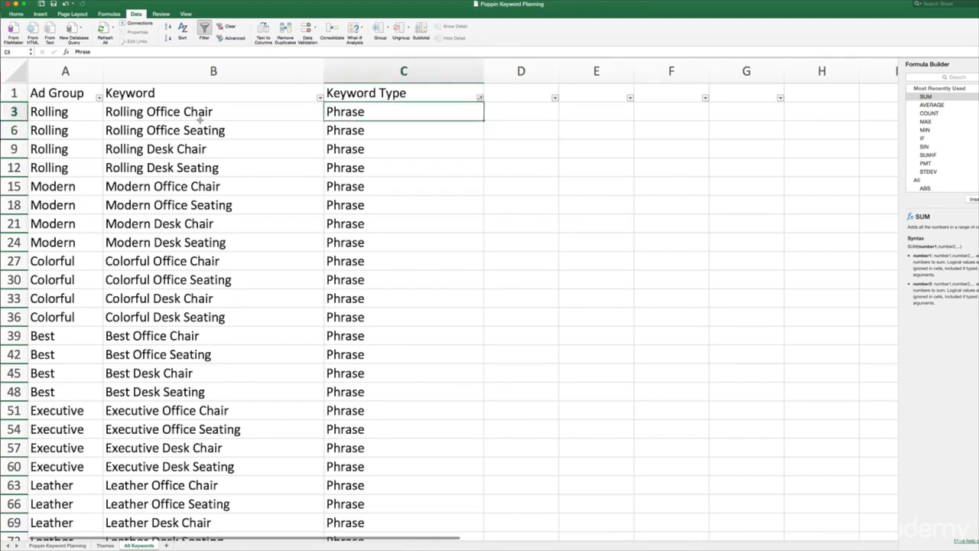
click(237, 117)
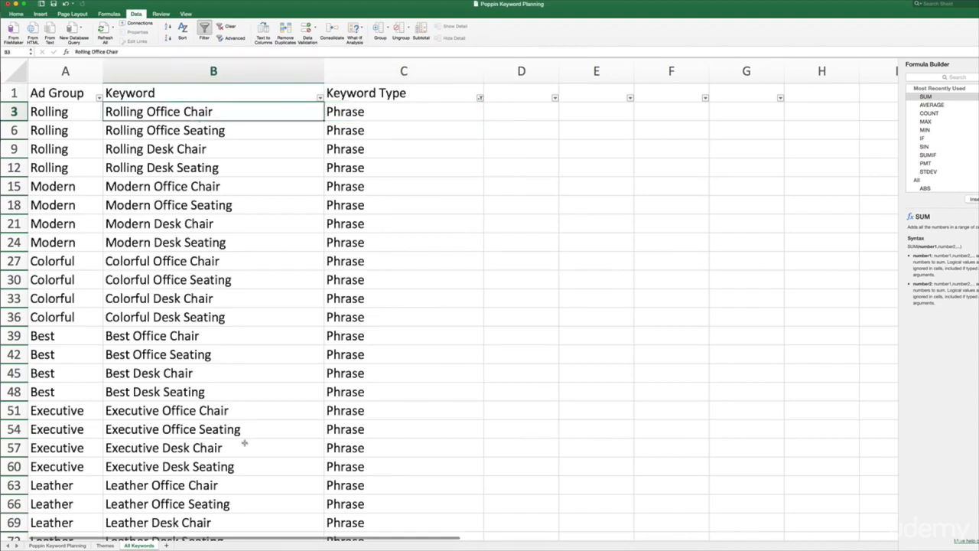
- Insert a blank column between Ad Group and Keyword and widen it
click(240, 71)
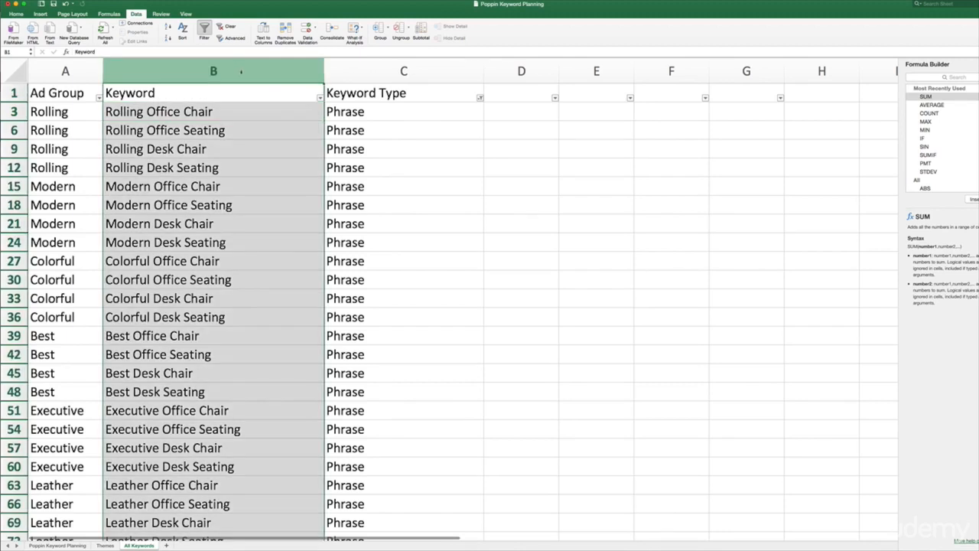
right_click(241, 71)
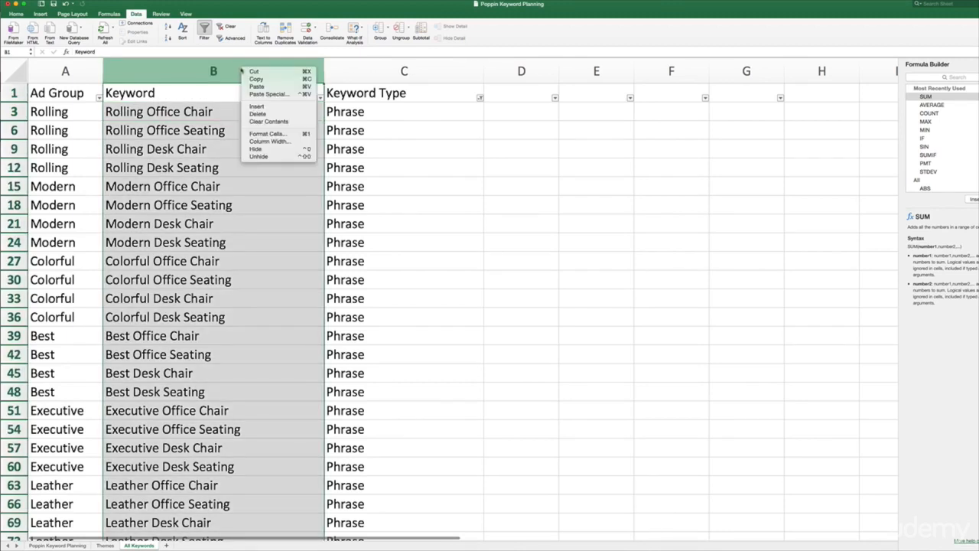
click(270, 109)
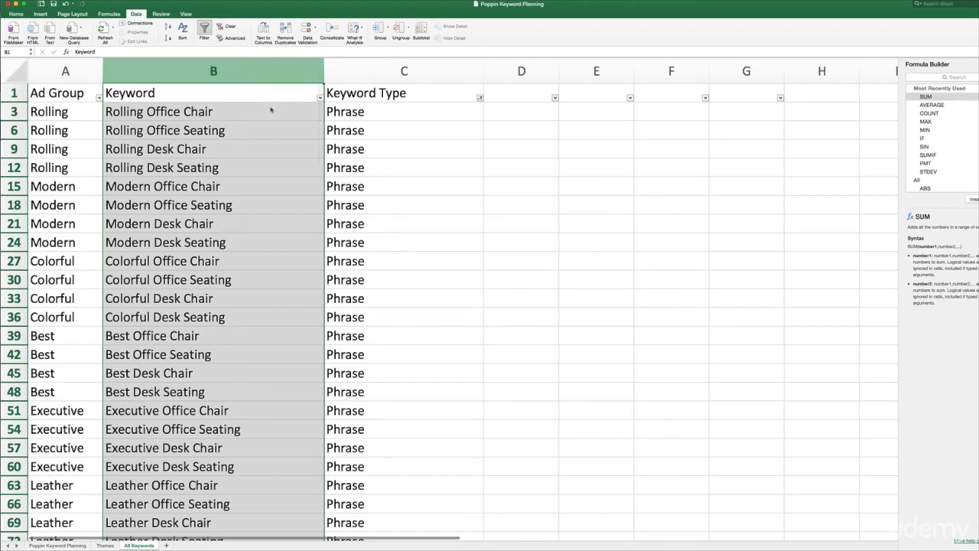
drag(178, 69, 230, 69)
- Enter "Formatted" as the header text of the new blank column in B1
click(164, 91)
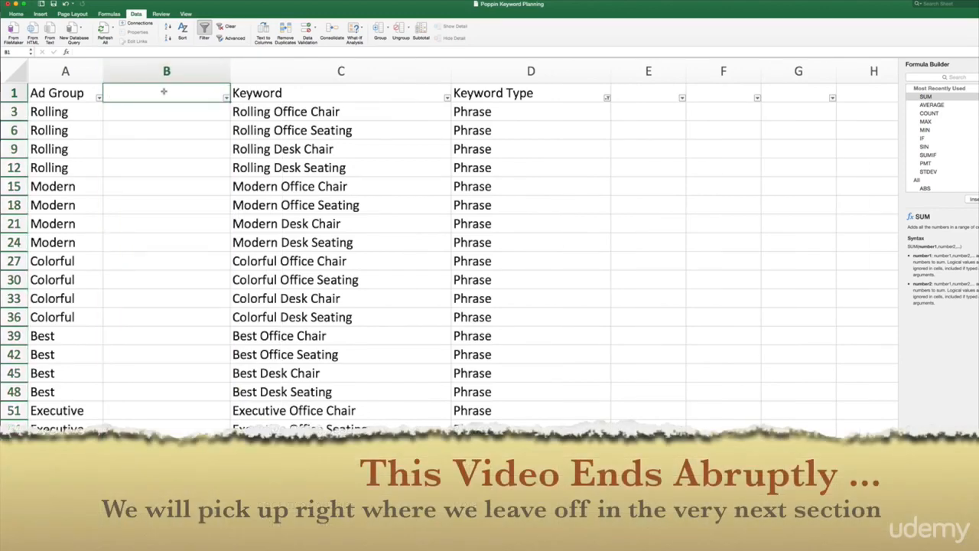
double_click(164, 91)
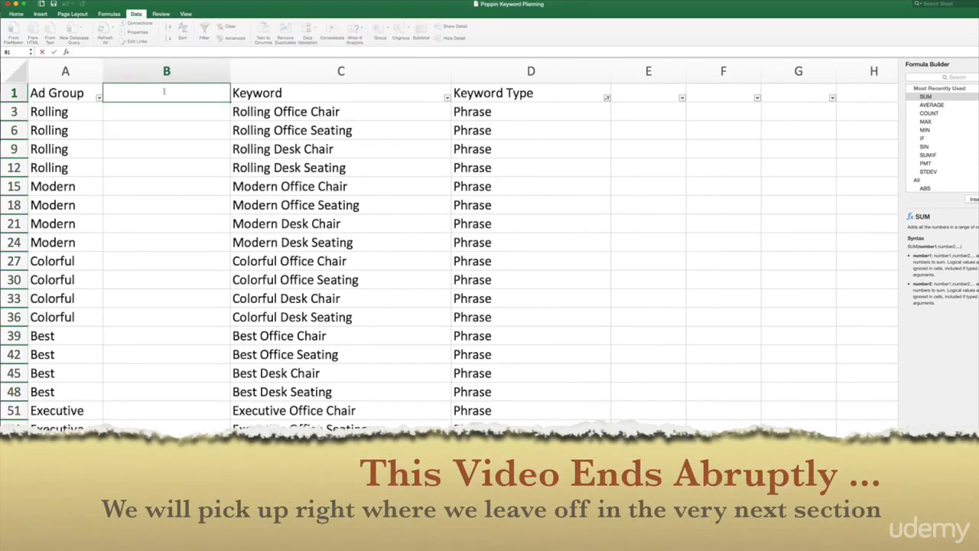
text(Formatted)
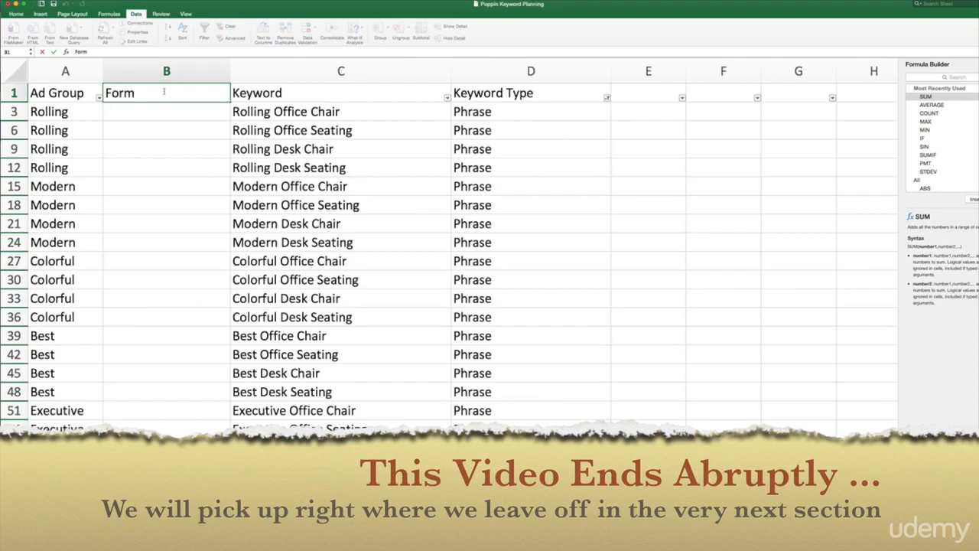